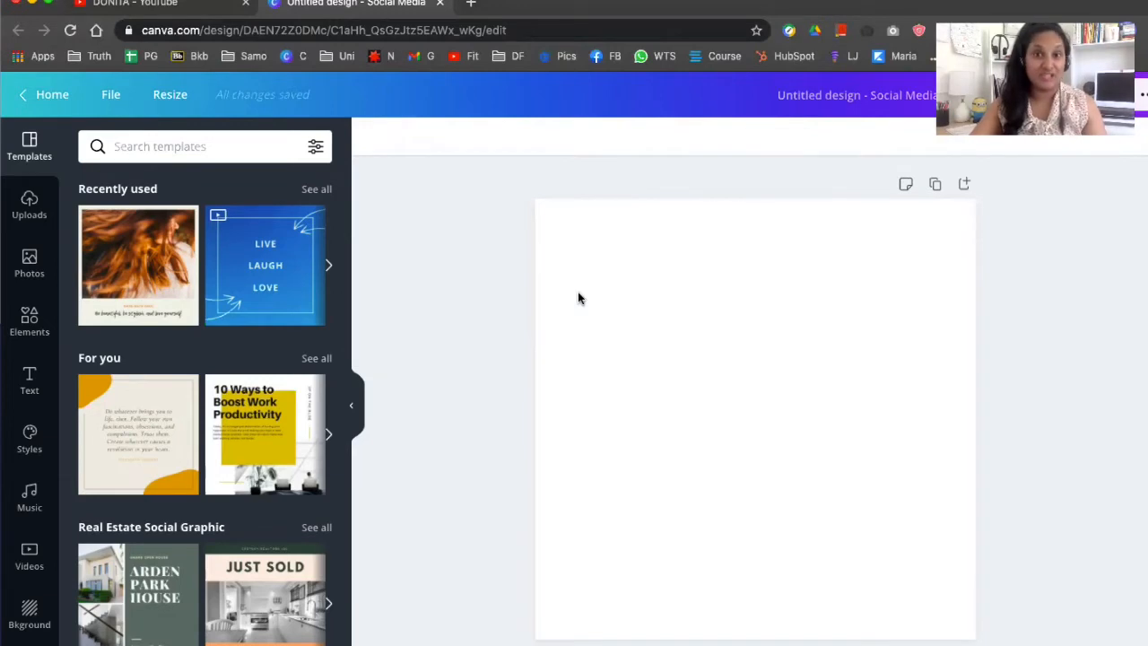
click(635, 340)
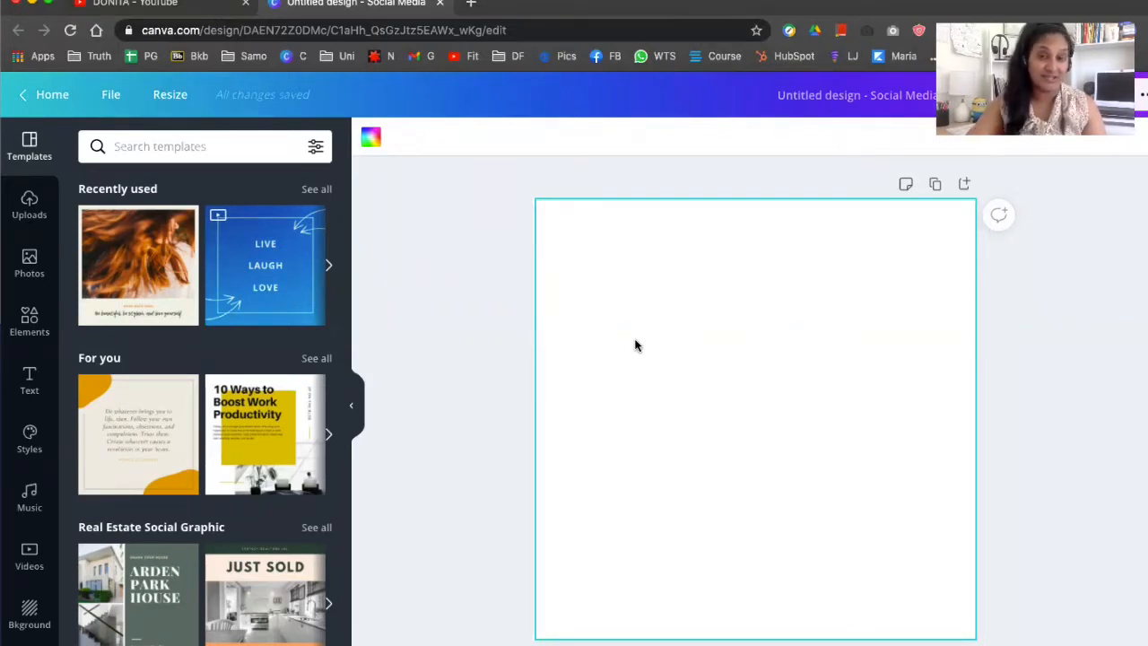
click(498, 281)
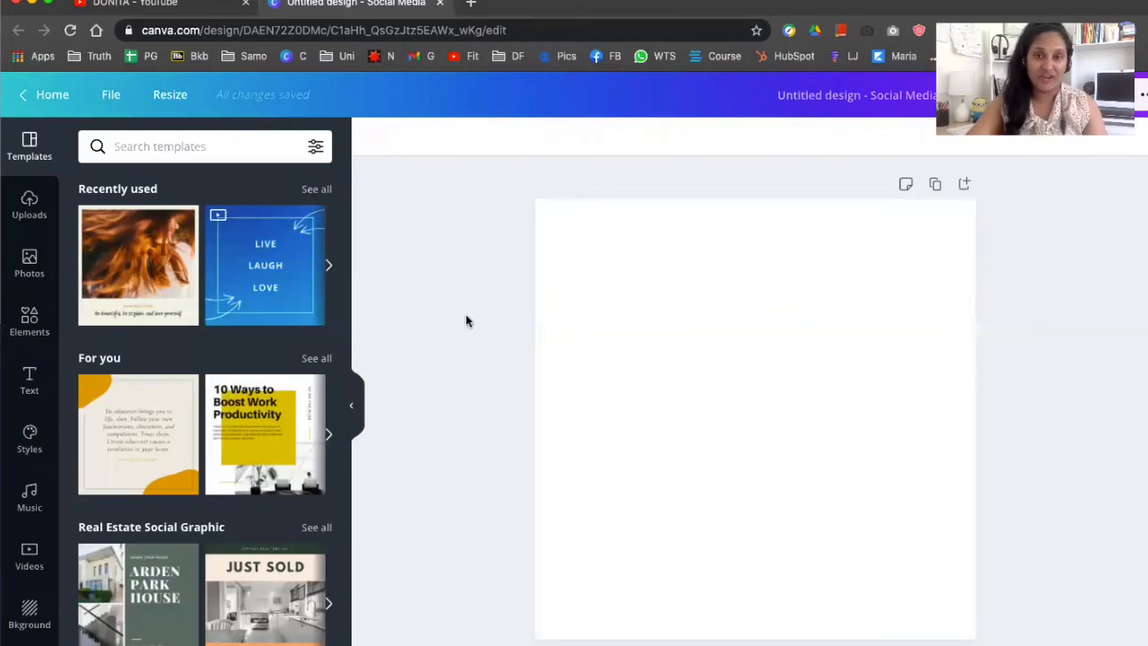
Add a single-frame grid from the Elements library to fill the page
click(36, 337)
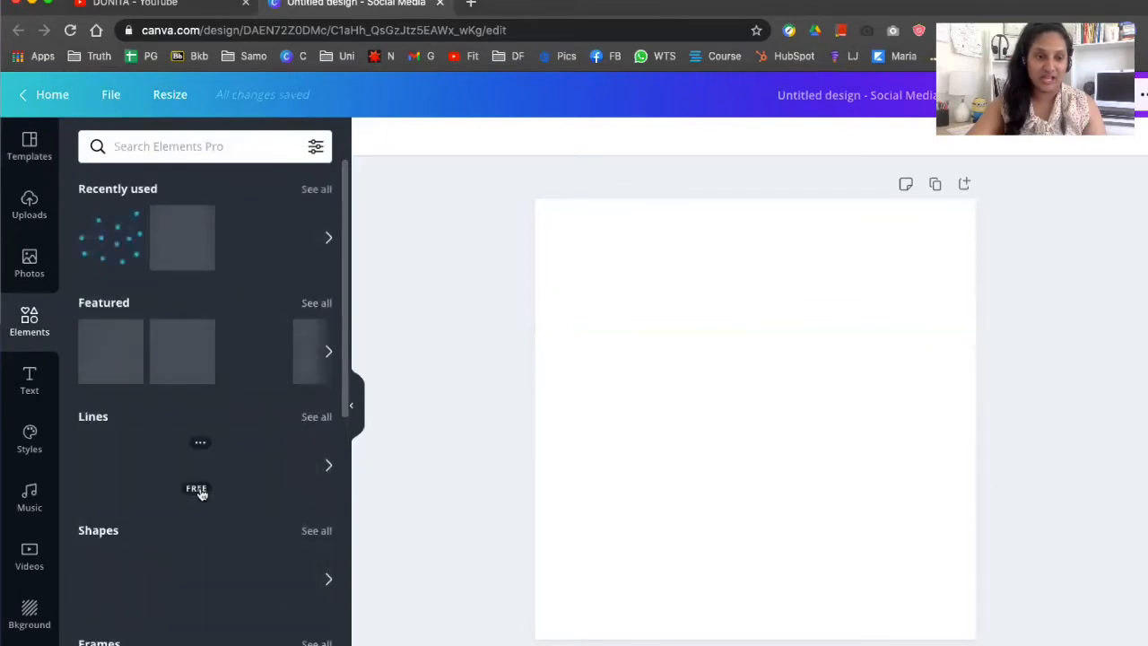
scroll(200, 489, down, 2)
scroll(200, 494, down, 2)
scroll(236, 526, down, 5)
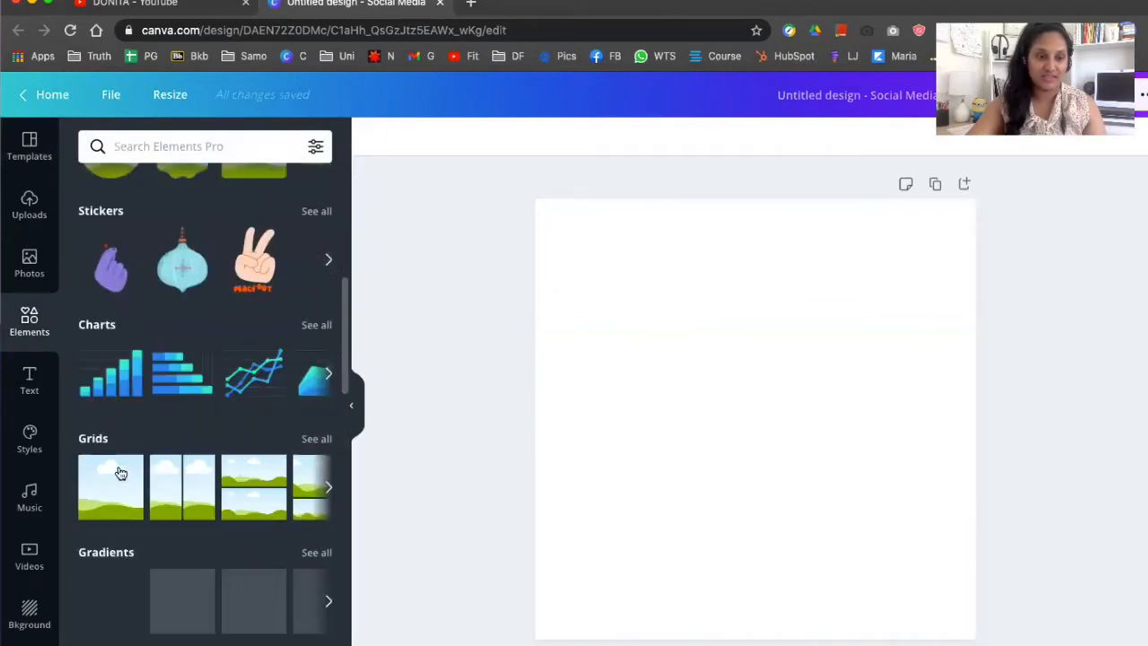
click(104, 484)
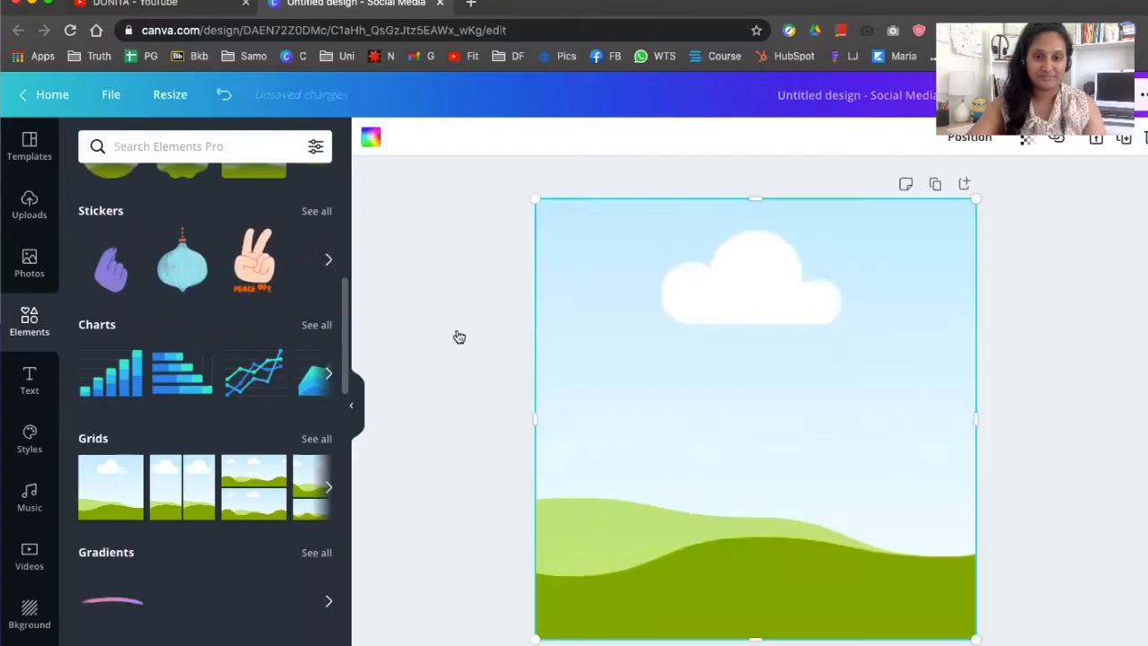
click(456, 335)
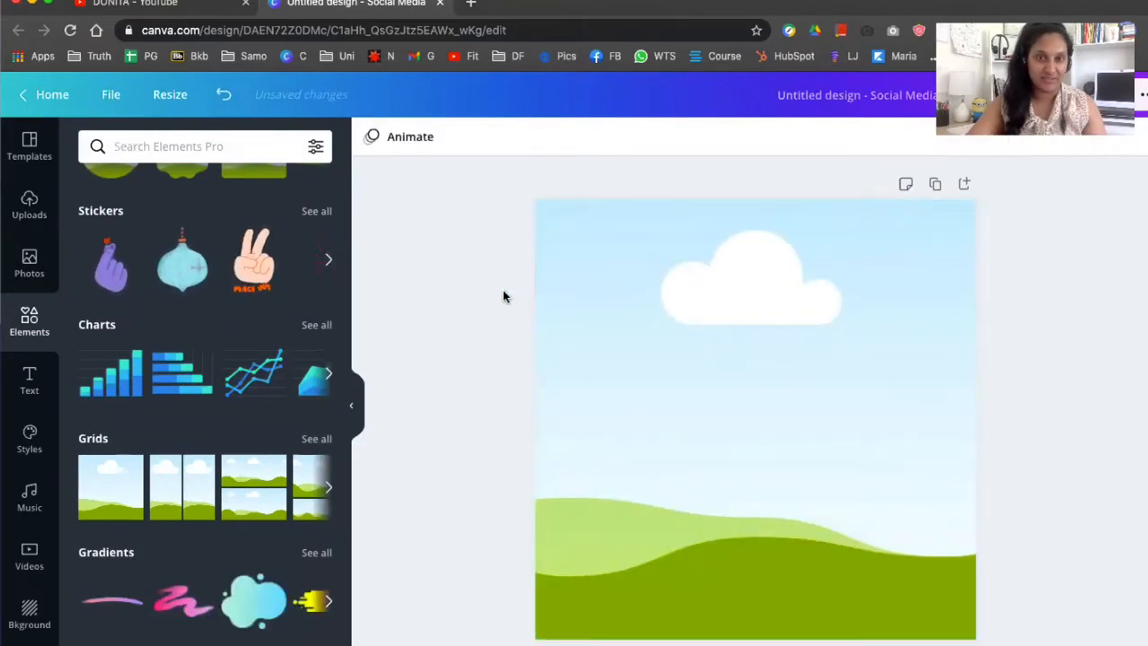
Search photos for green and drop a plain green photo into the grid, trying several green options
click(34, 266)
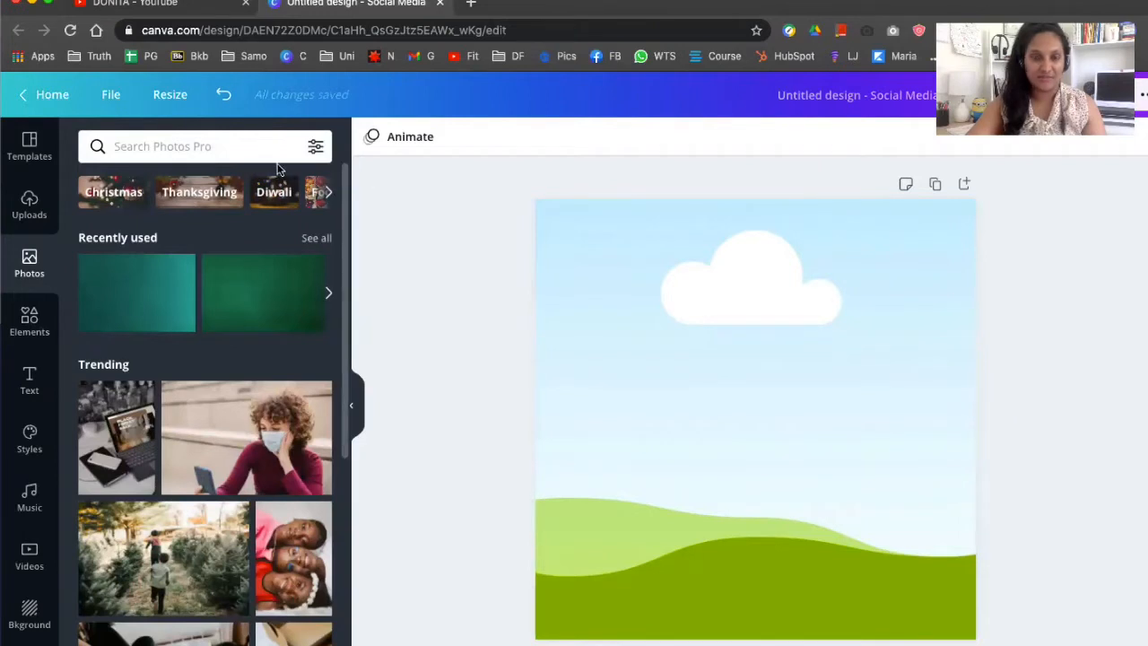
click(202, 146)
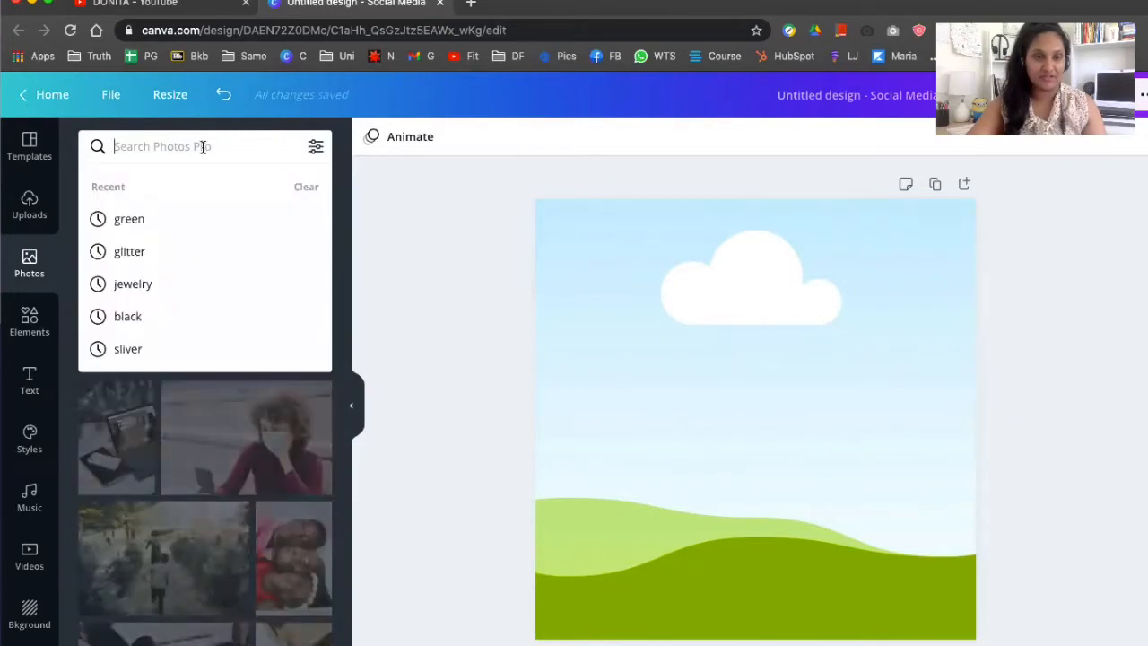
click(158, 218)
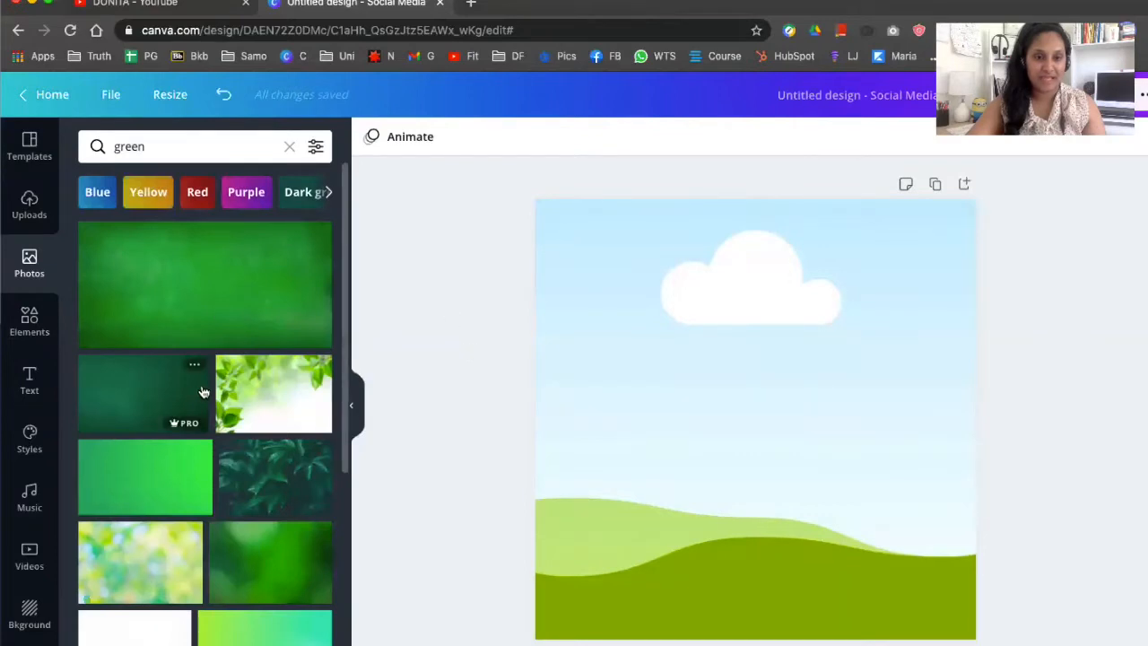
scroll(203, 392, down, 2)
scroll(204, 385, down, 2)
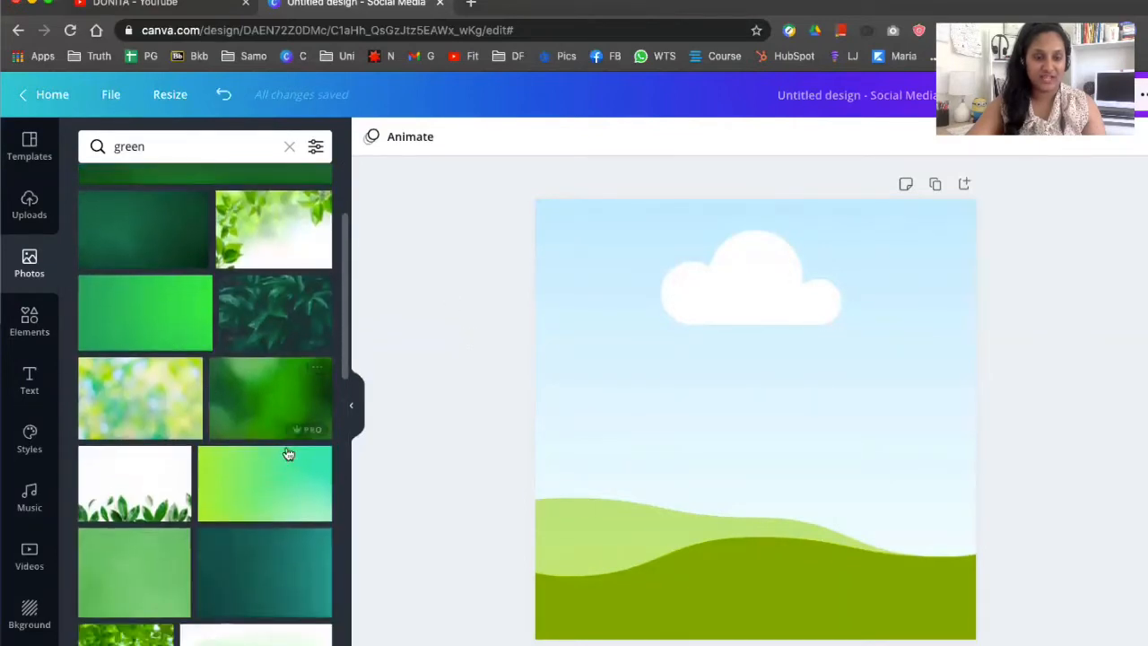
scroll(301, 465, down, 1)
drag(301, 491, 850, 433)
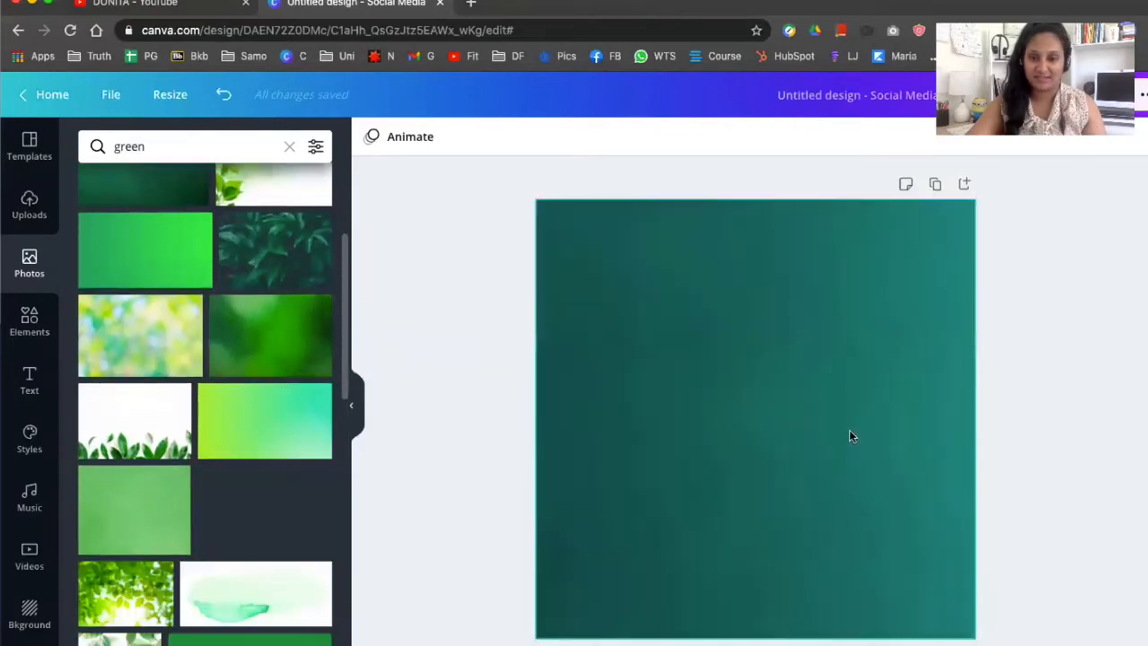
scroll(296, 402, down, 5)
scroll(296, 401, down, 6)
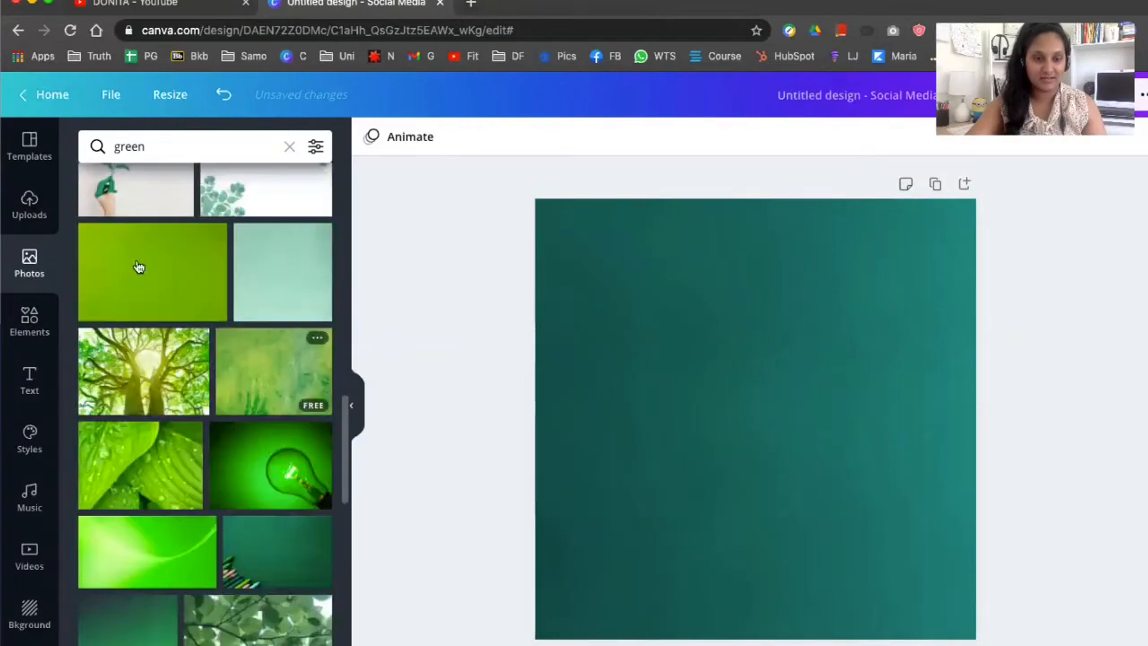
drag(136, 269, 634, 280)
scroll(258, 312, down, 5)
drag(252, 312, 685, 361)
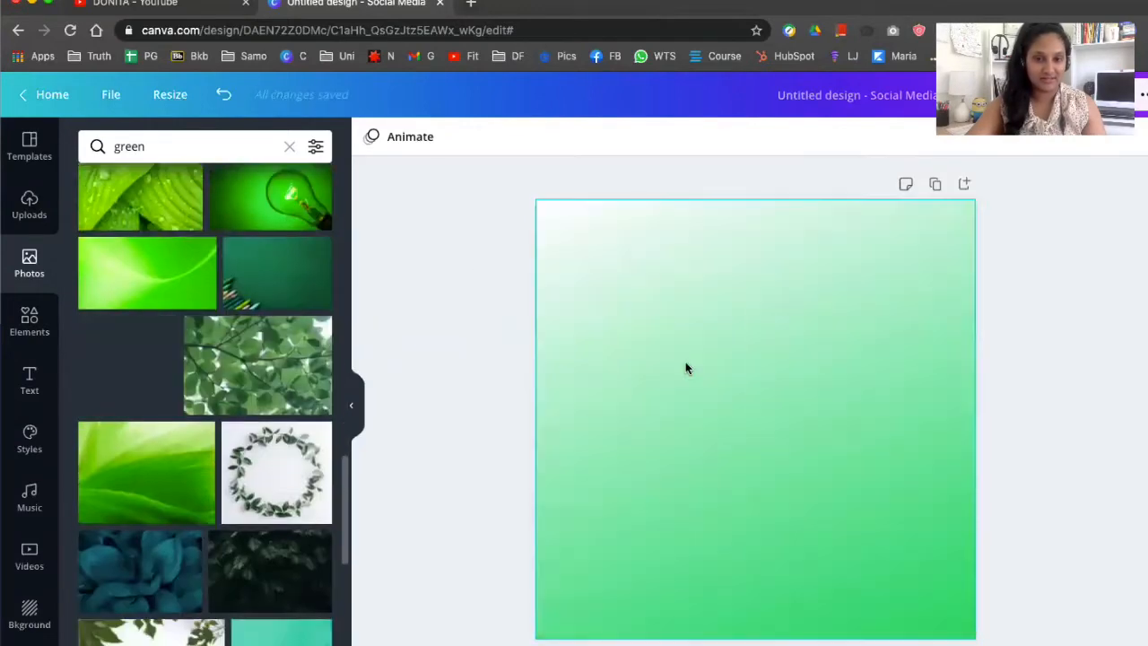
scroll(344, 351, down, 5)
scroll(344, 351, down, 2)
drag(282, 404, 610, 395)
scroll(248, 443, down, 4)
click(873, 364)
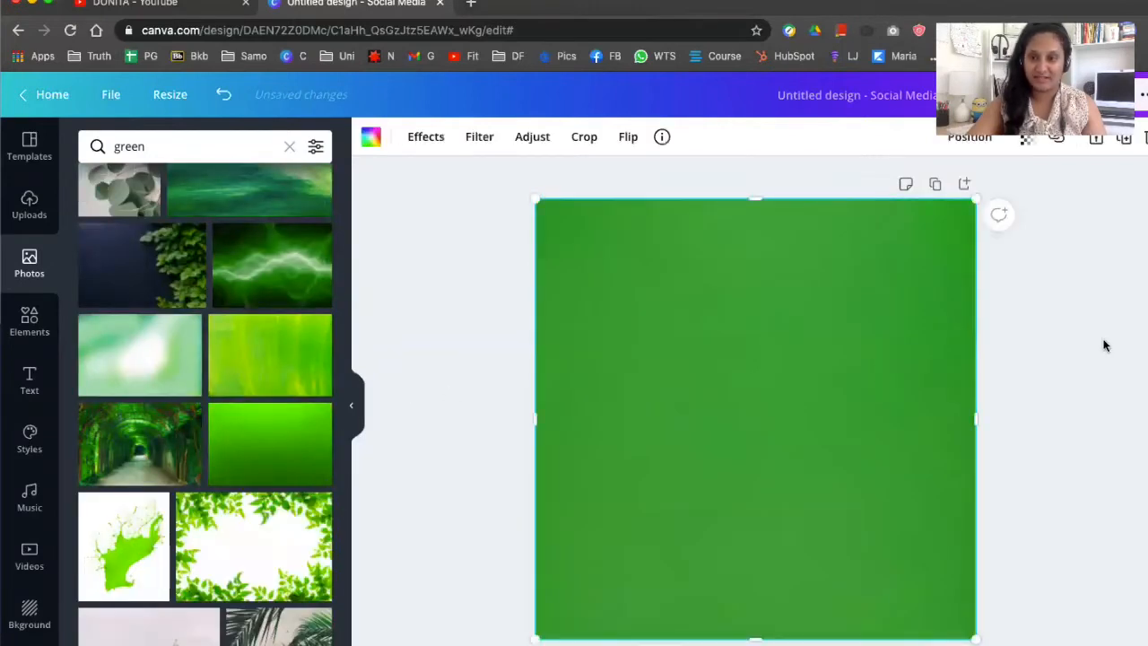
Lock the green background photo in place
click(1104, 343)
click(898, 309)
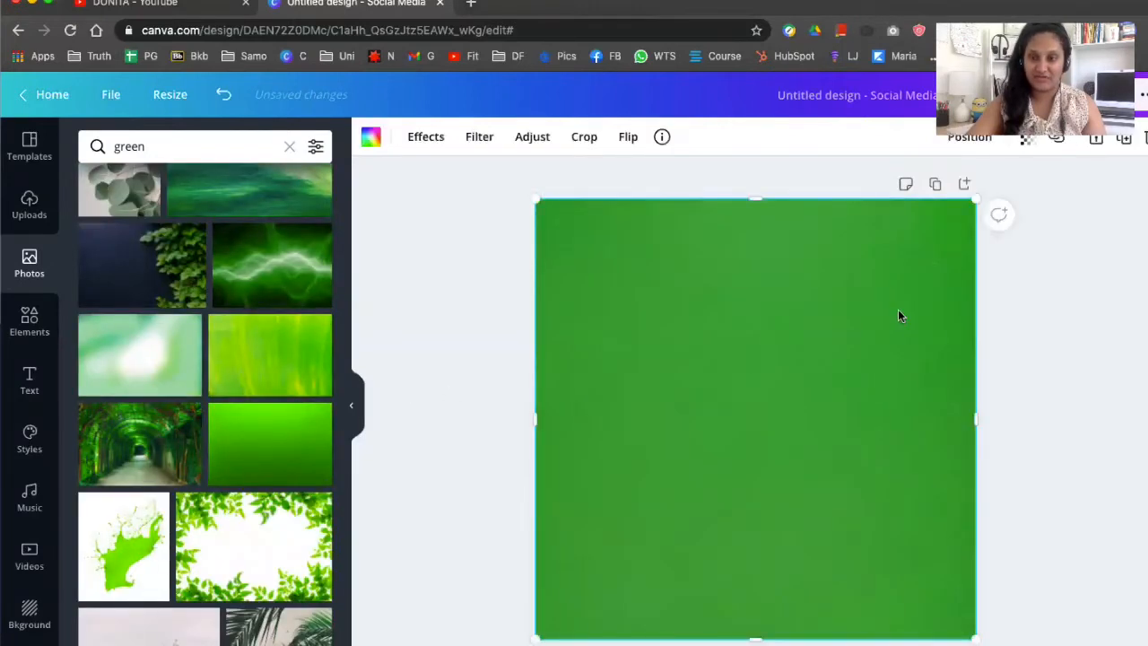
click(1092, 142)
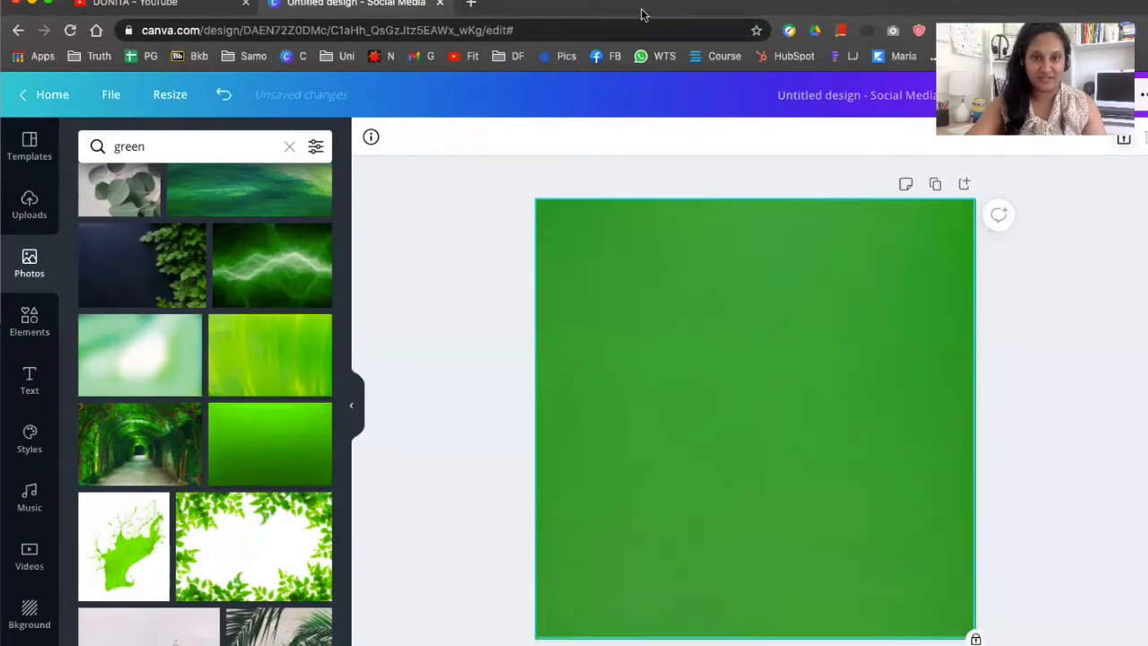
click(1101, 384)
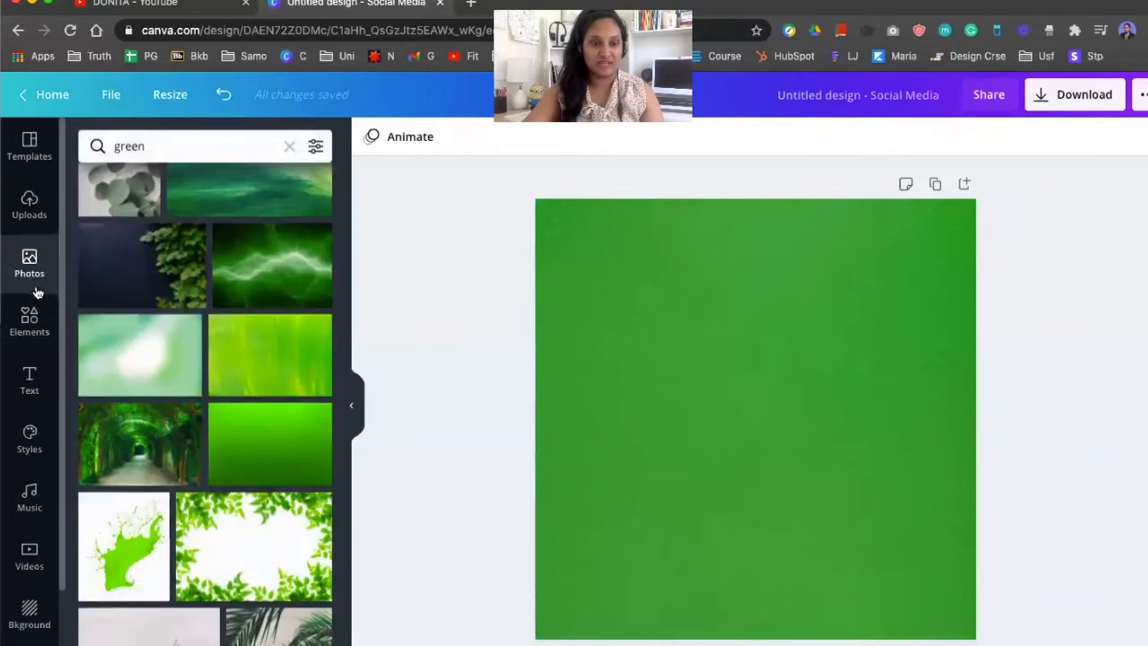
Search the photos for christmas ornament
click(235, 141)
double_click(236, 141)
key(BackSpace)
text(ch)
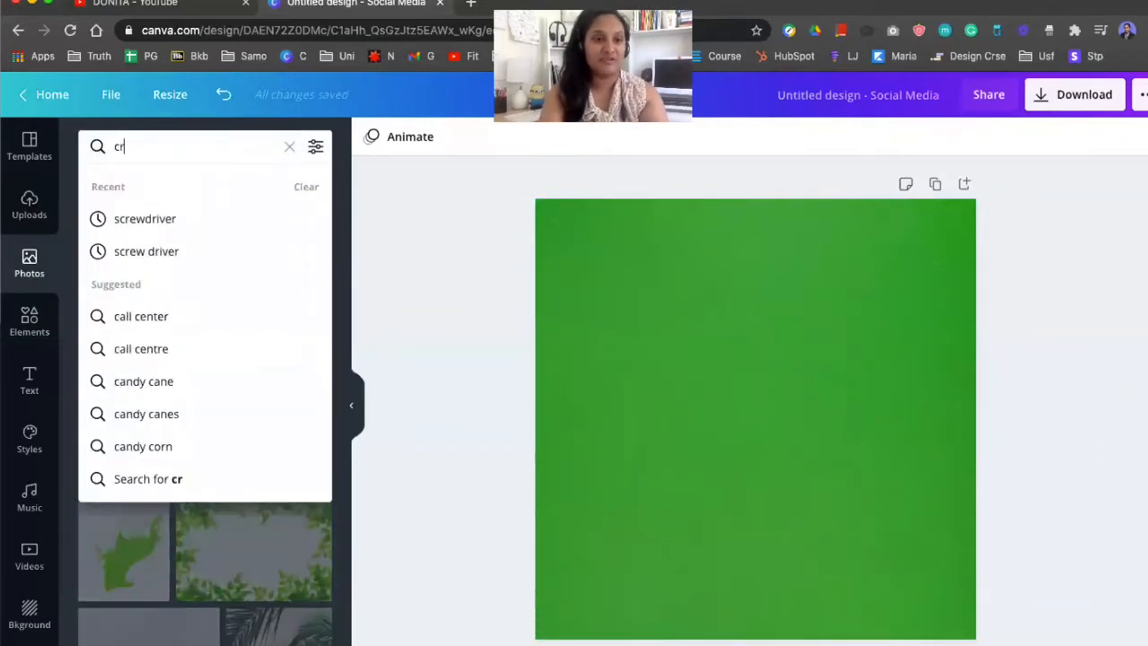
text(ristmas )
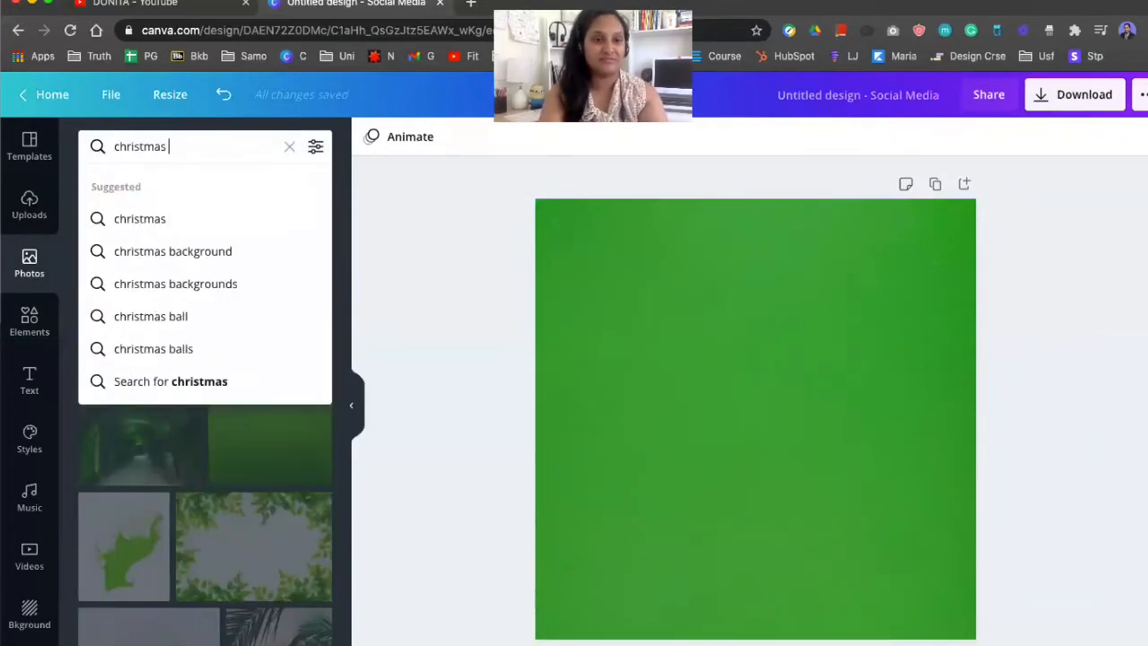
text(orn)
click(207, 219)
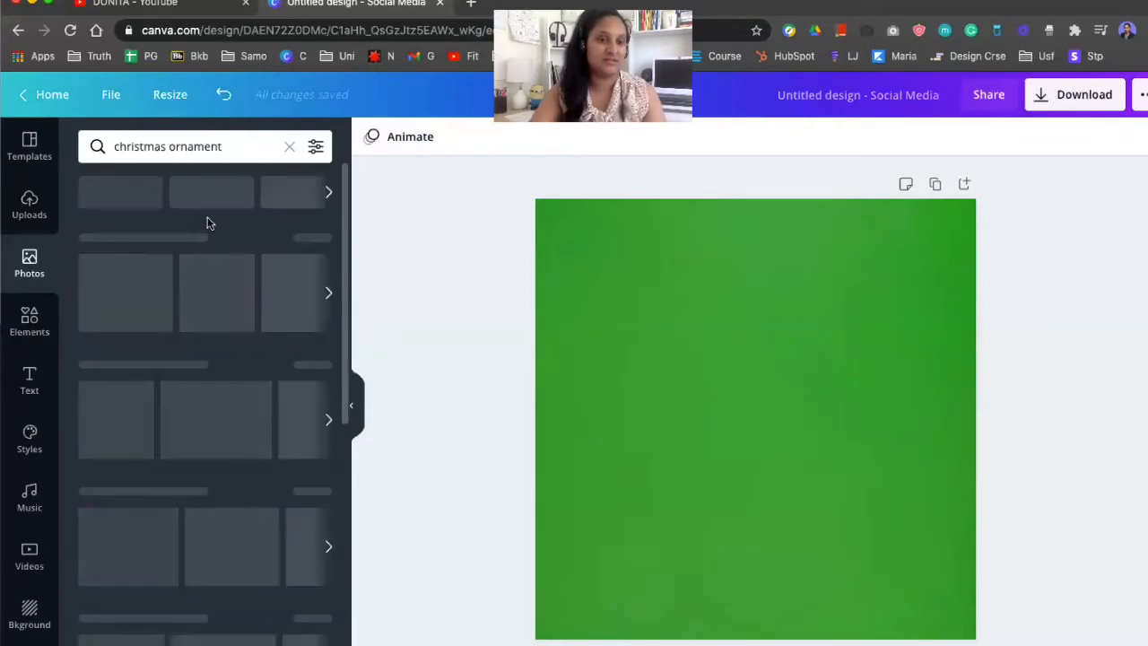
scroll(273, 403, down, 2)
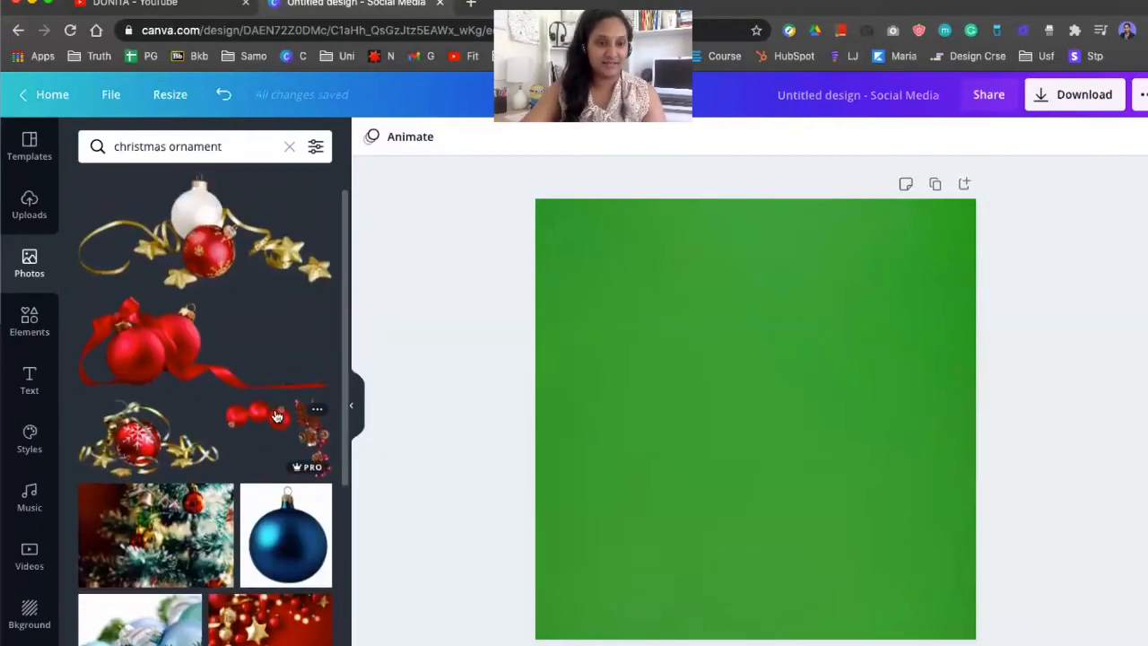
Try adding the red and gold ornament photo, then delete it
click(205, 233)
click(1126, 136)
Add the blue ornaments in snow photo and resize it to span the bottom of the page
scroll(258, 437, down, 5)
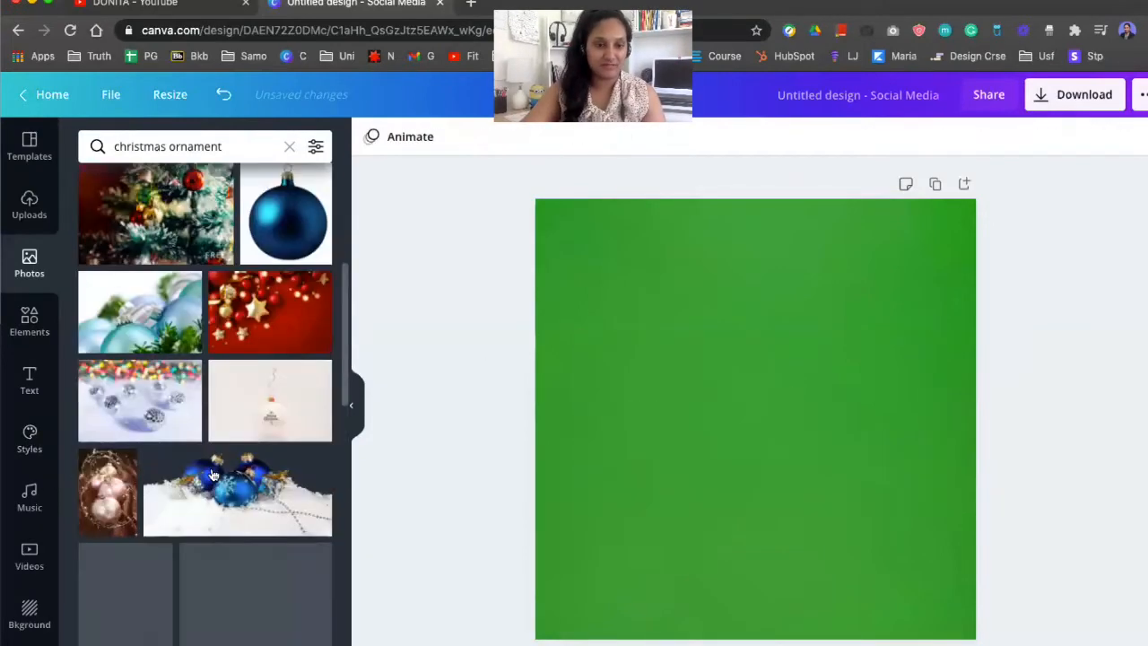
click(258, 437)
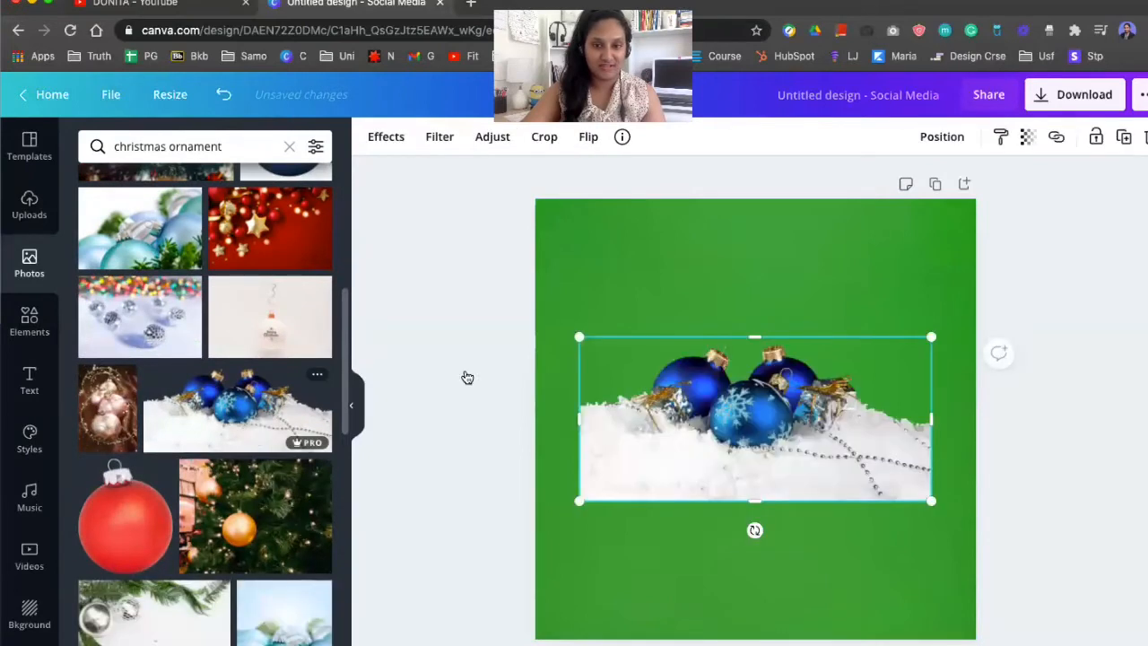
click(894, 277)
drag(693, 453, 685, 575)
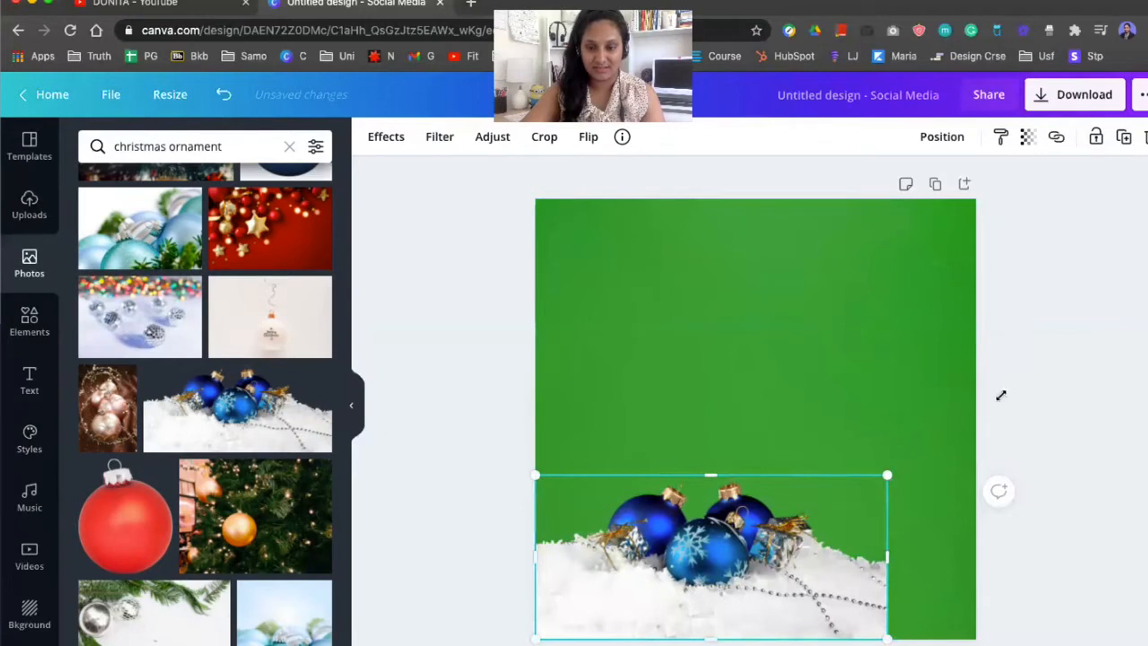
drag(887, 475, 1014, 376)
drag(788, 501, 763, 503)
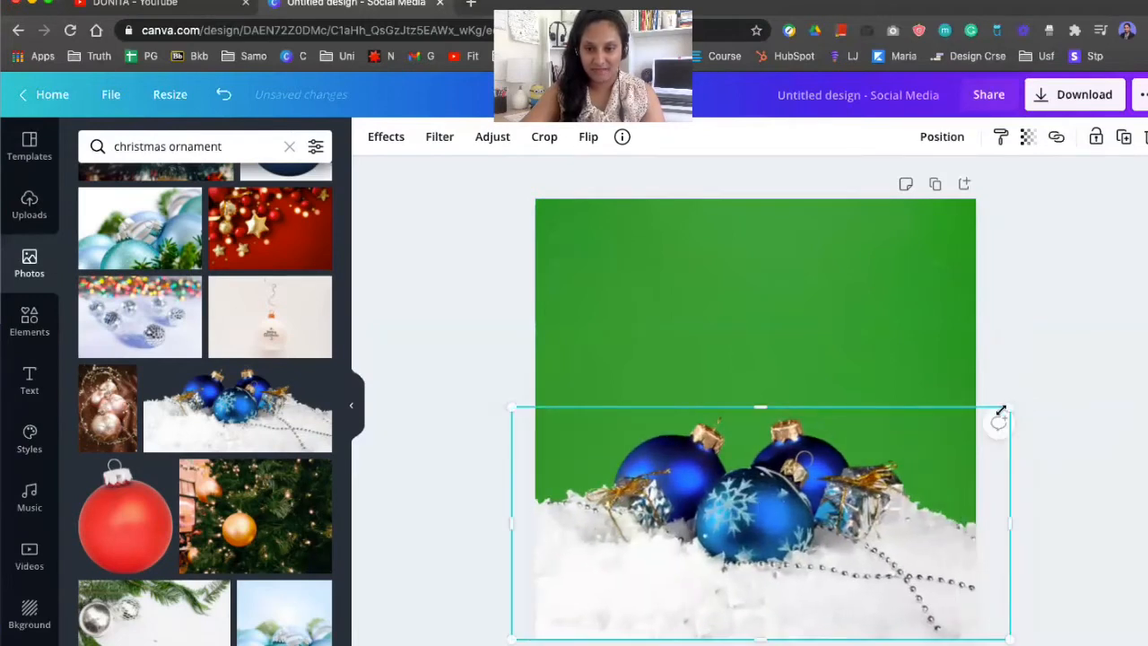
drag(1008, 408, 975, 422)
drag(892, 488, 906, 488)
click(891, 350)
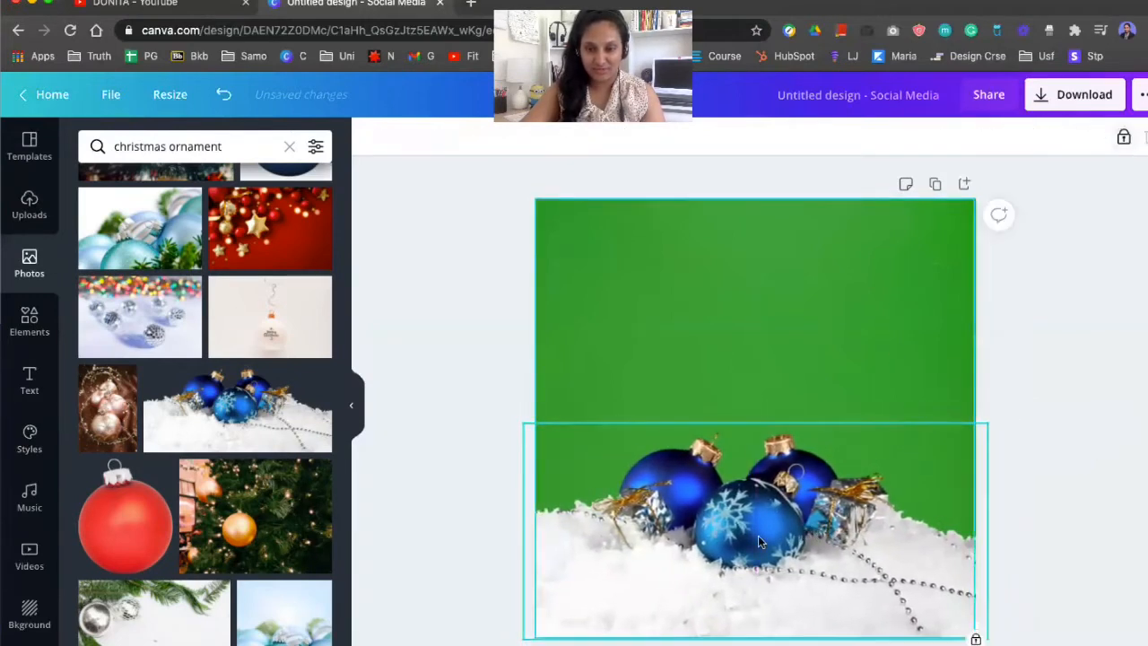
drag(759, 538, 771, 538)
click(924, 377)
click(1098, 255)
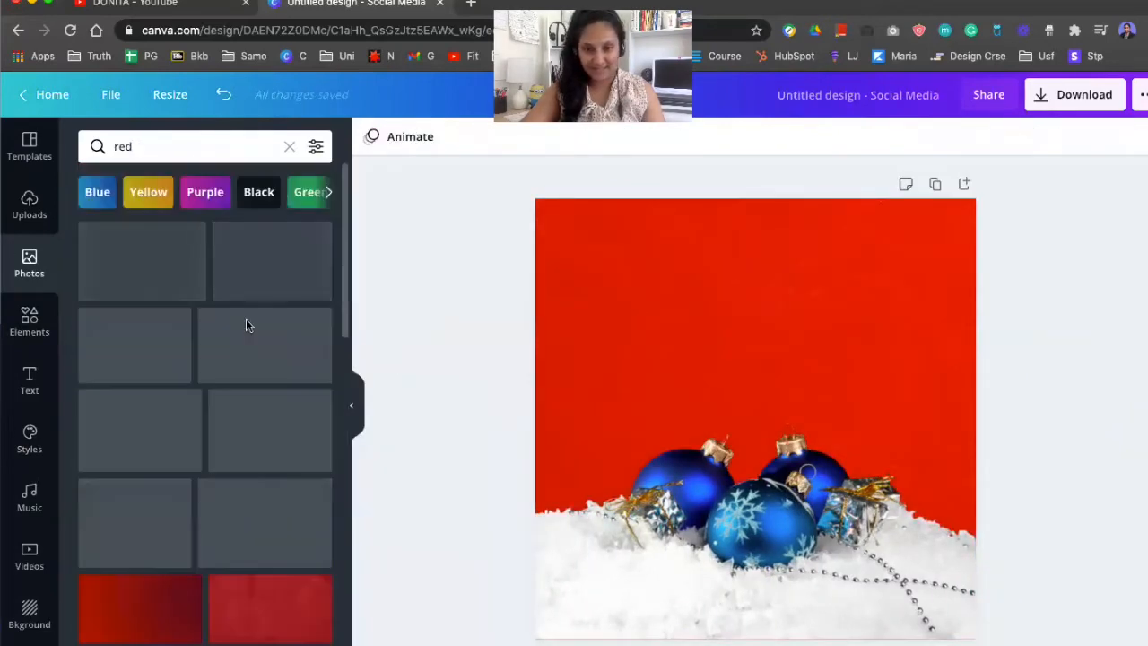
Try yellow photos from the Yellow filter as the background
click(154, 191)
drag(154, 265, 637, 310)
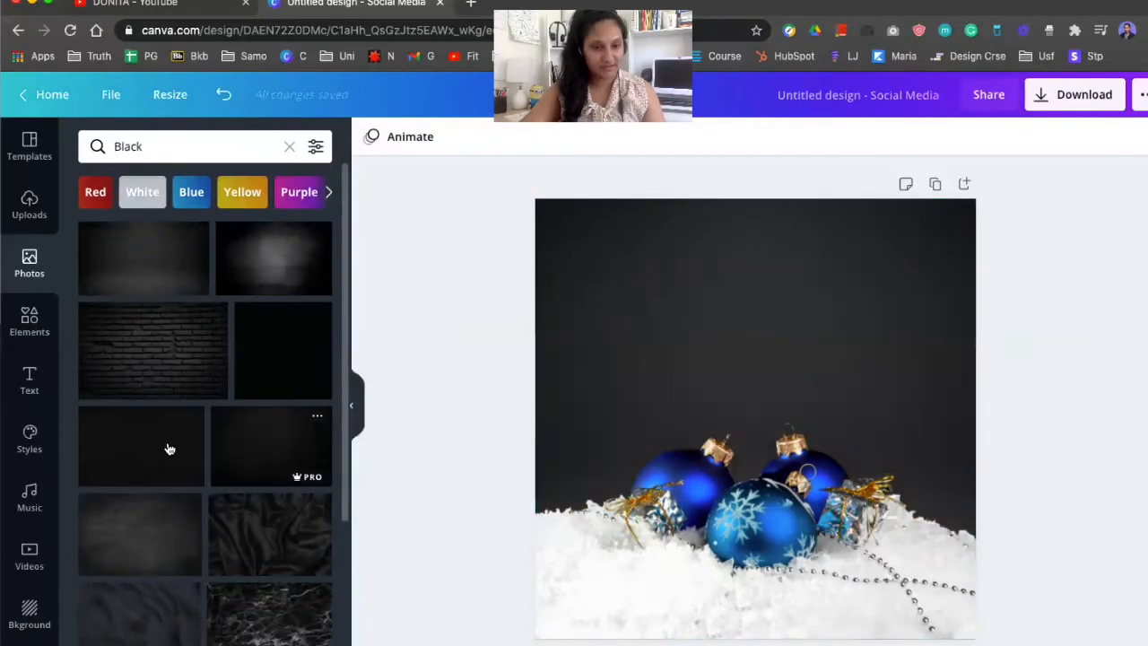
drag(167, 448, 649, 278)
click(726, 274)
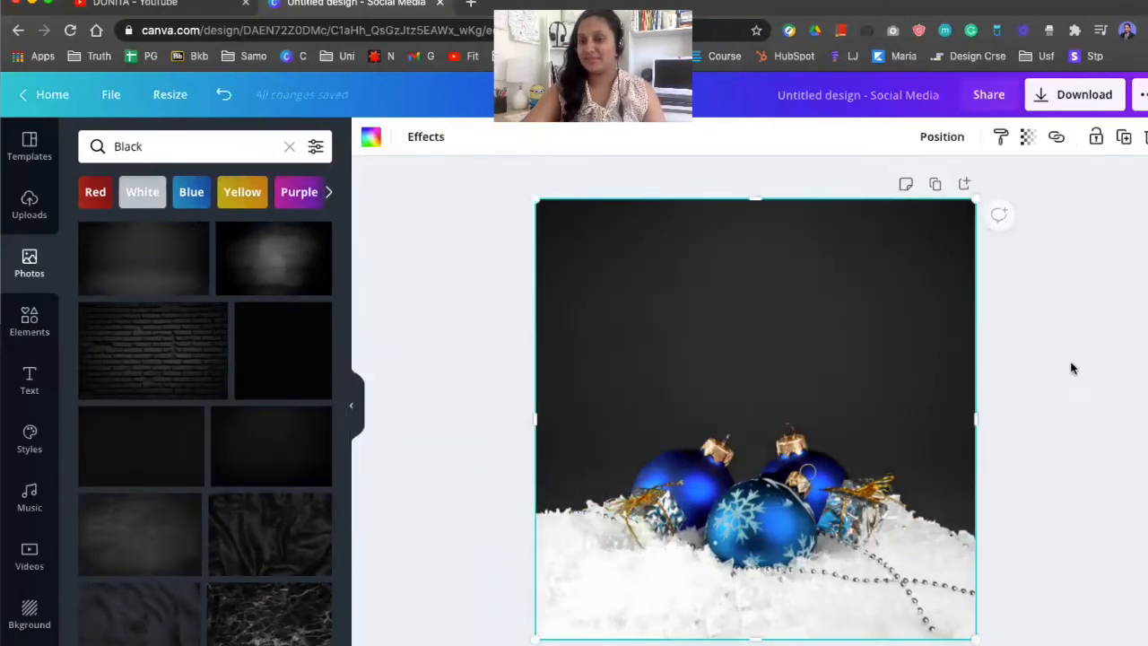
click(1071, 368)
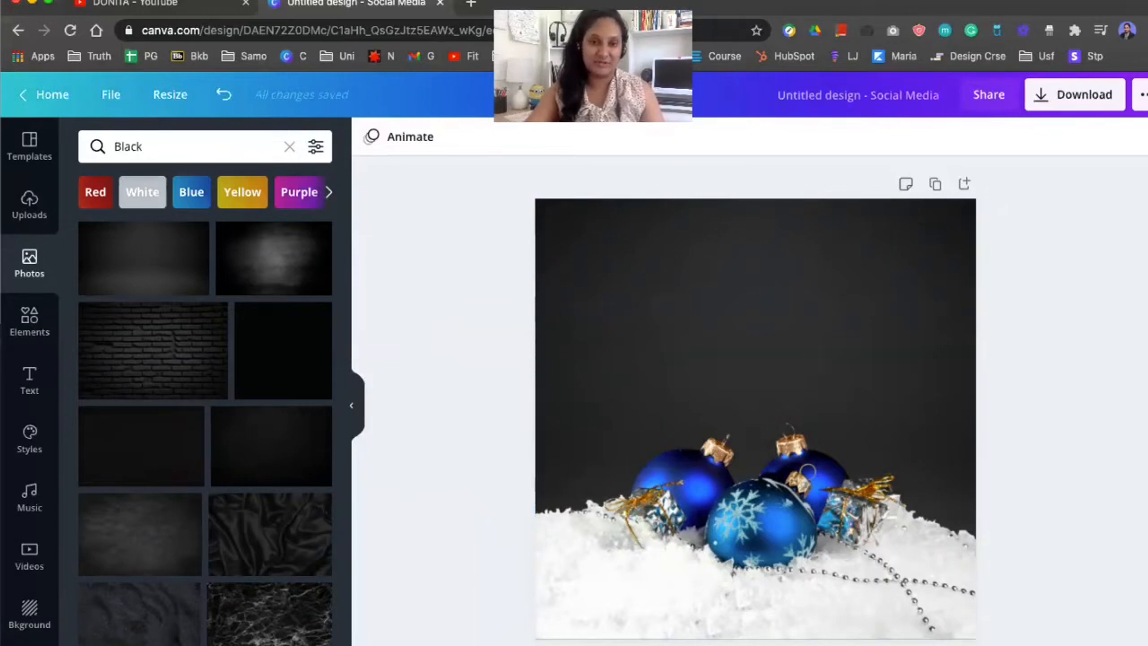
click(661, 294)
click(1112, 382)
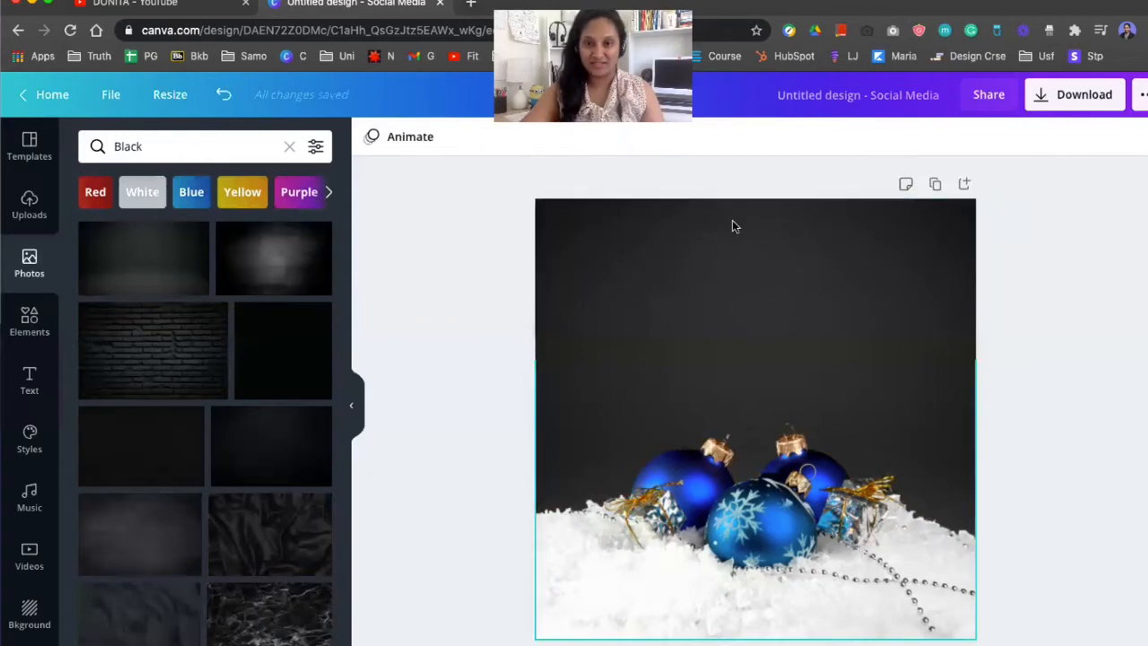
click(801, 328)
click(1086, 431)
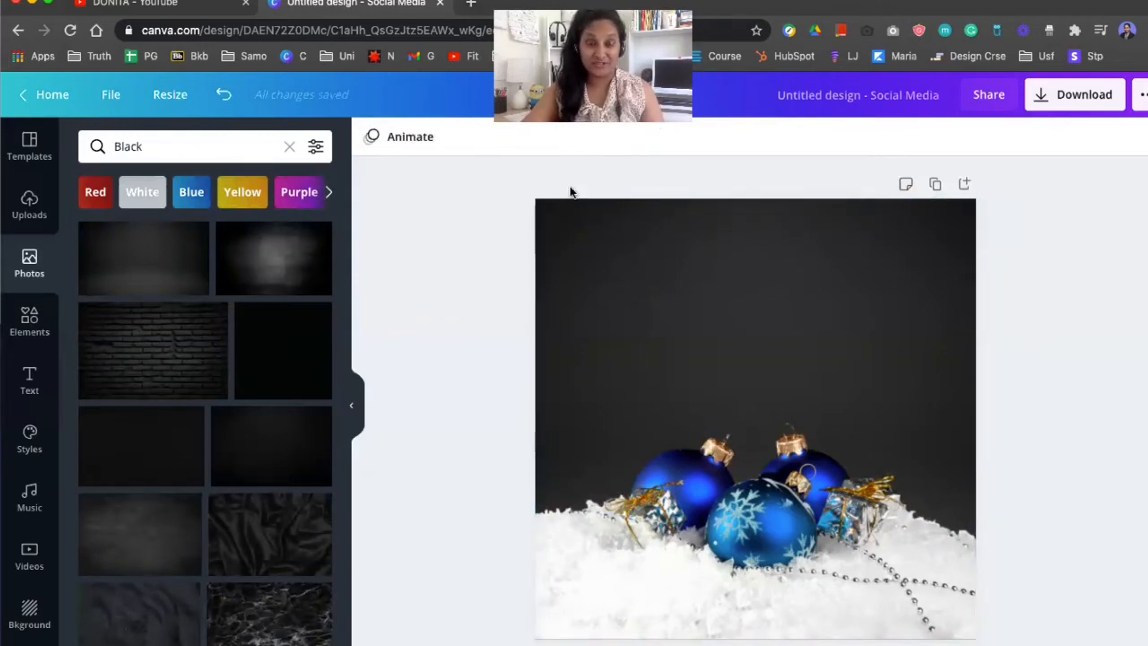
Open a new browser tab and search Google for christmas quote
key(super+t)
click(320, 33)
text(christmas)
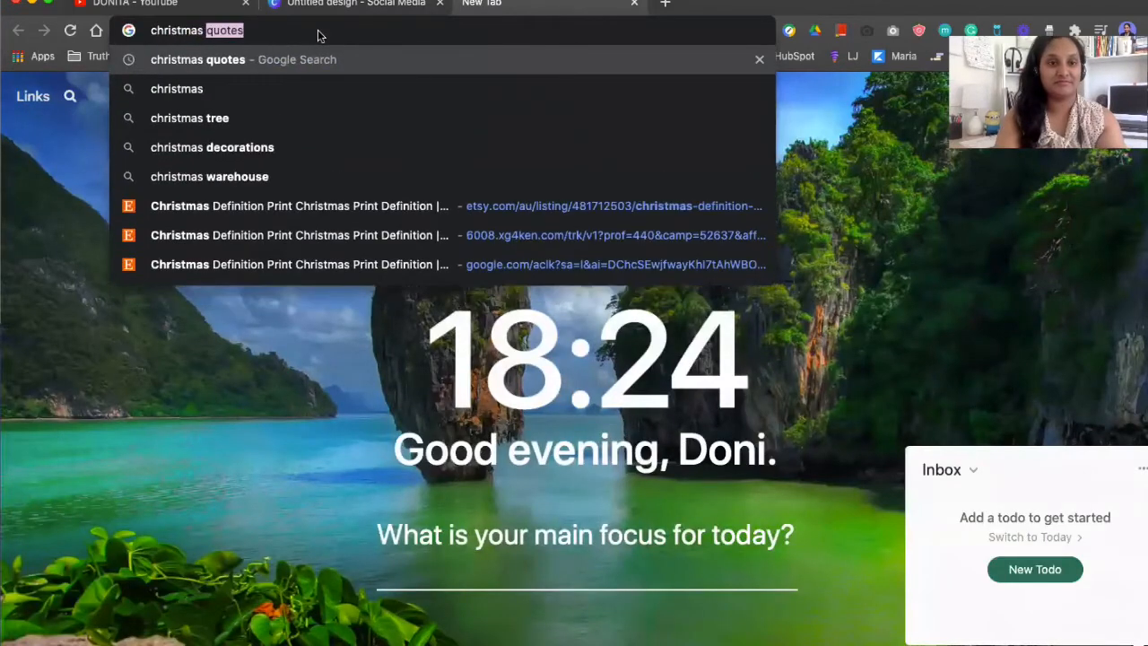
text( quote)
key(Return)
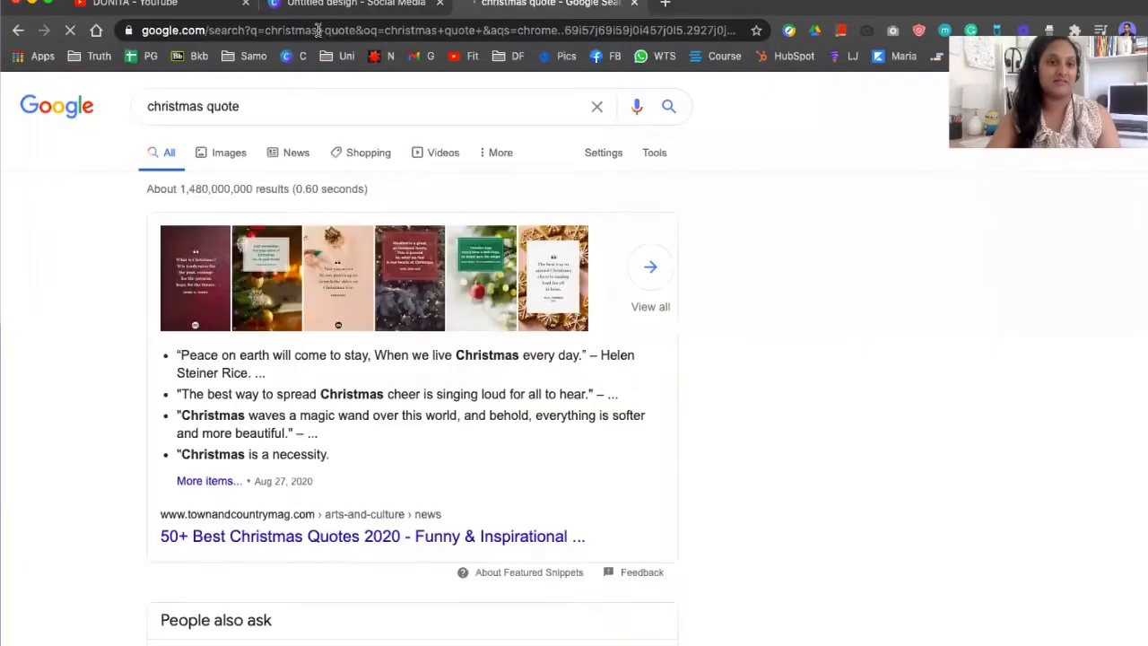
Browse the Google image results for Christmas quotes and open one to read
click(230, 156)
scroll(361, 446, down, 5)
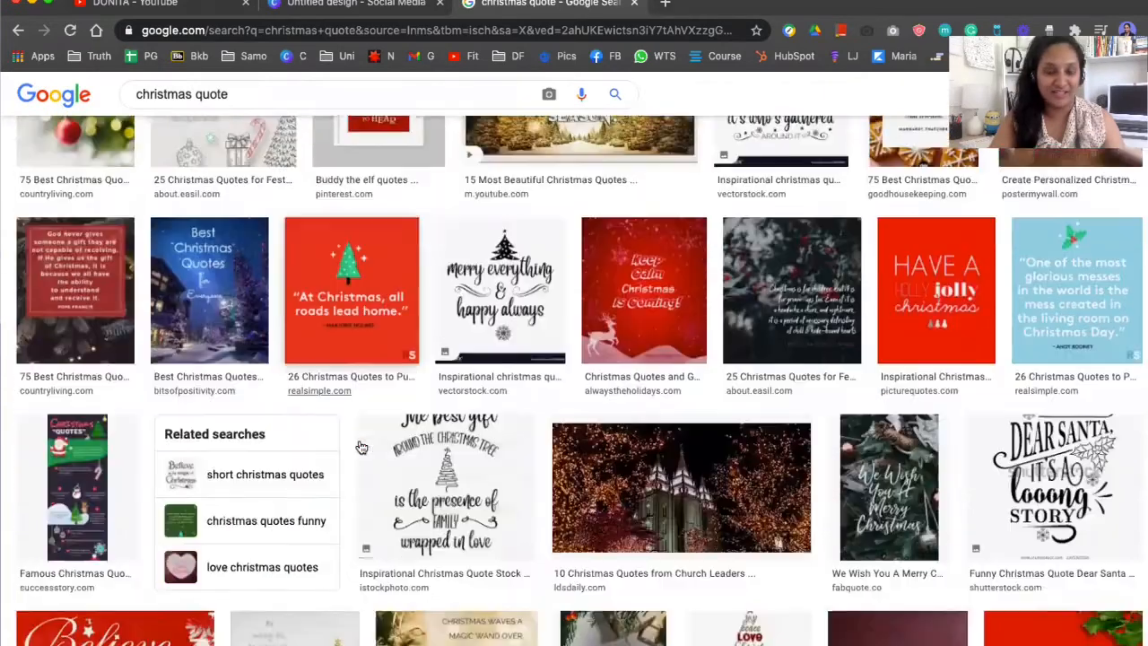
scroll(361, 446, down, 1)
click(342, 282)
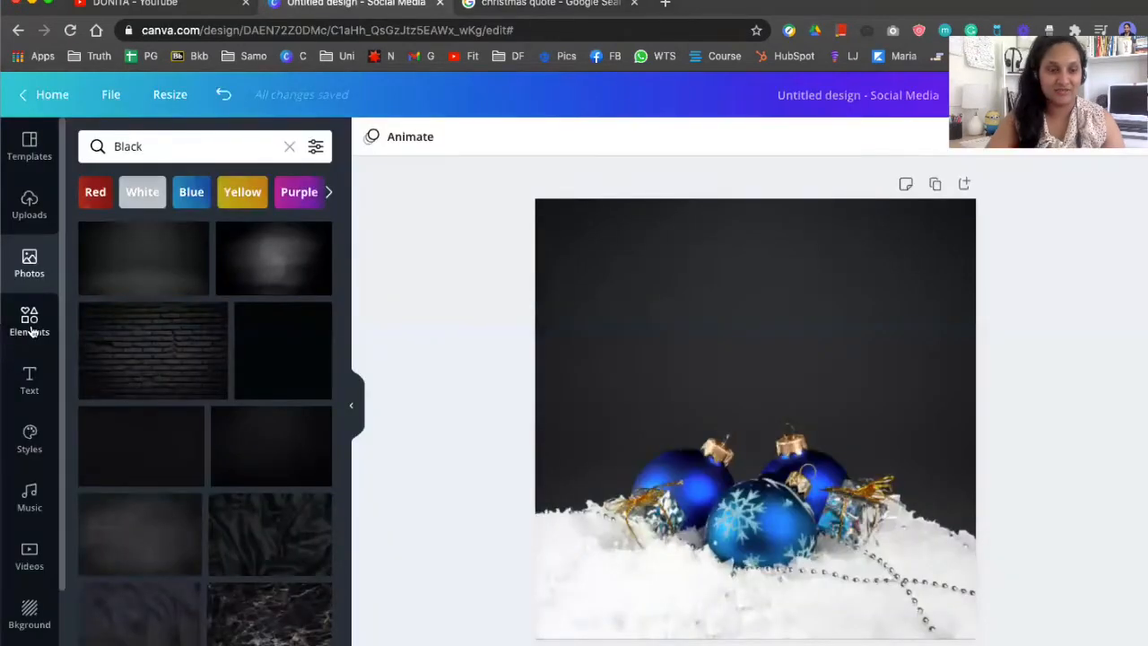
Add a heading text box to the page and move it near the top
click(32, 330)
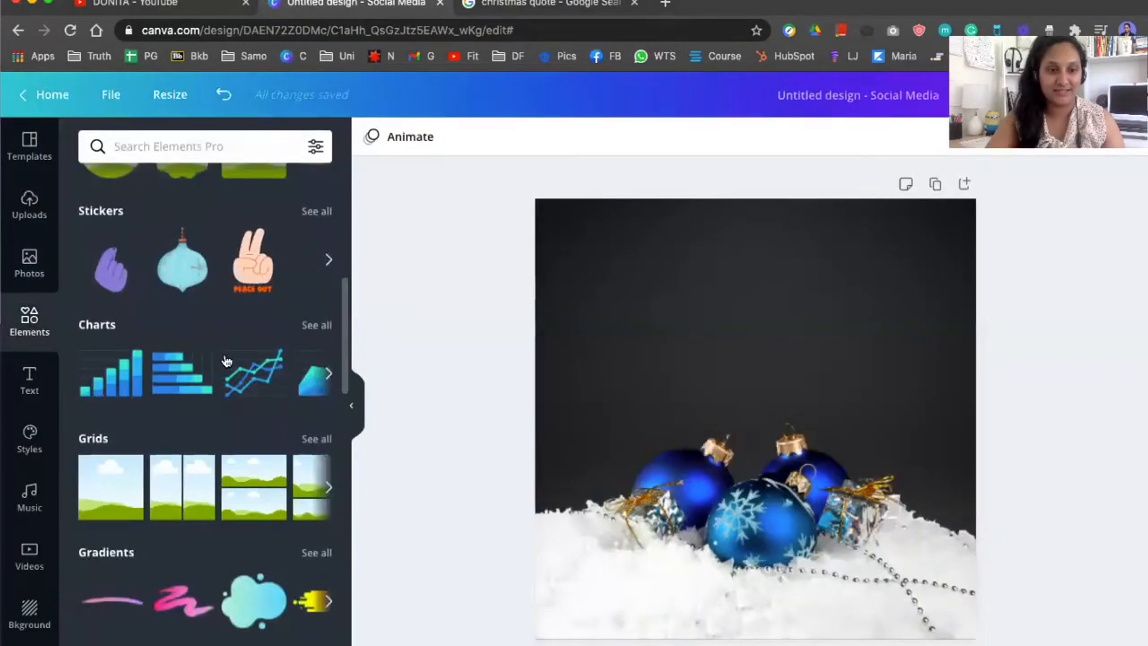
scroll(226, 360, up, 6)
click(30, 380)
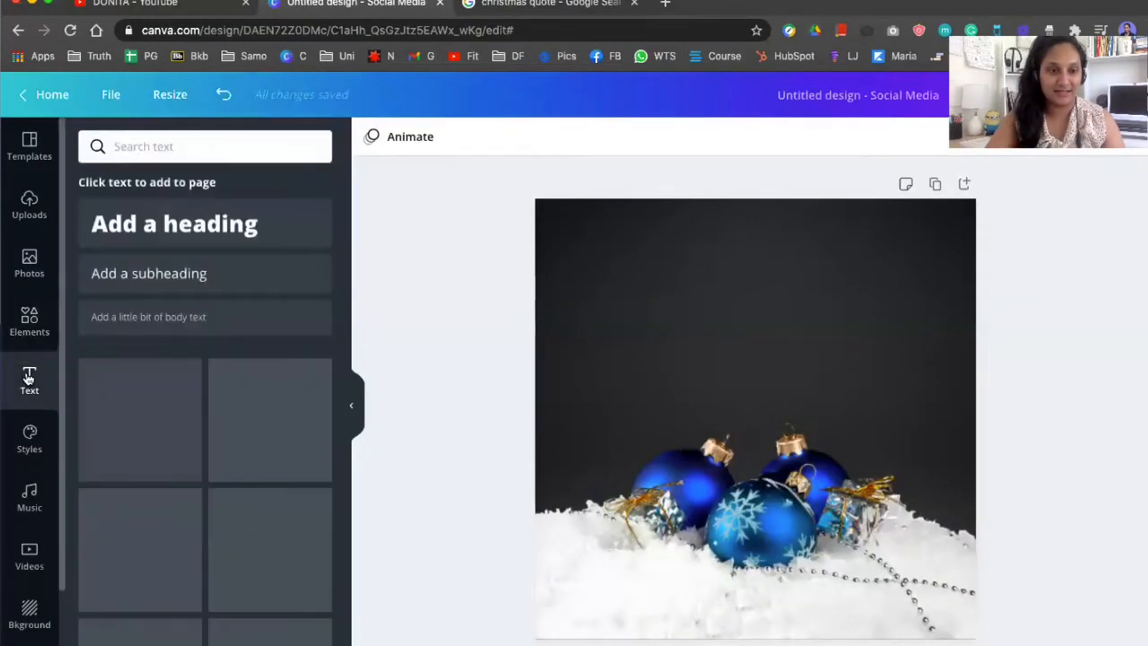
click(294, 230)
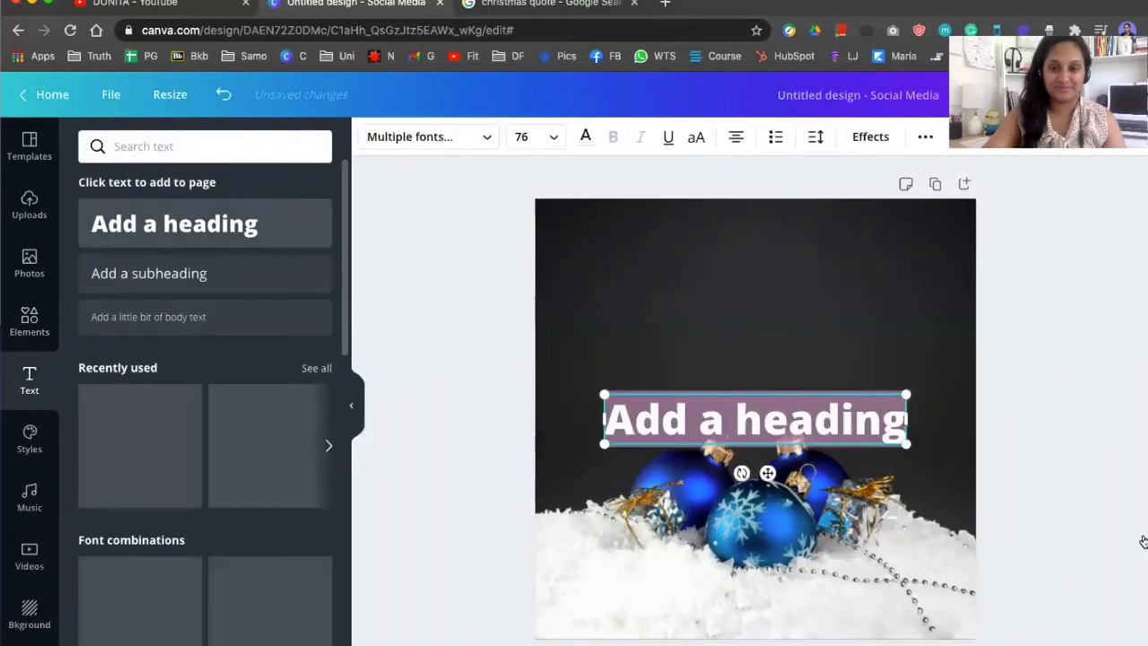
click(998, 357)
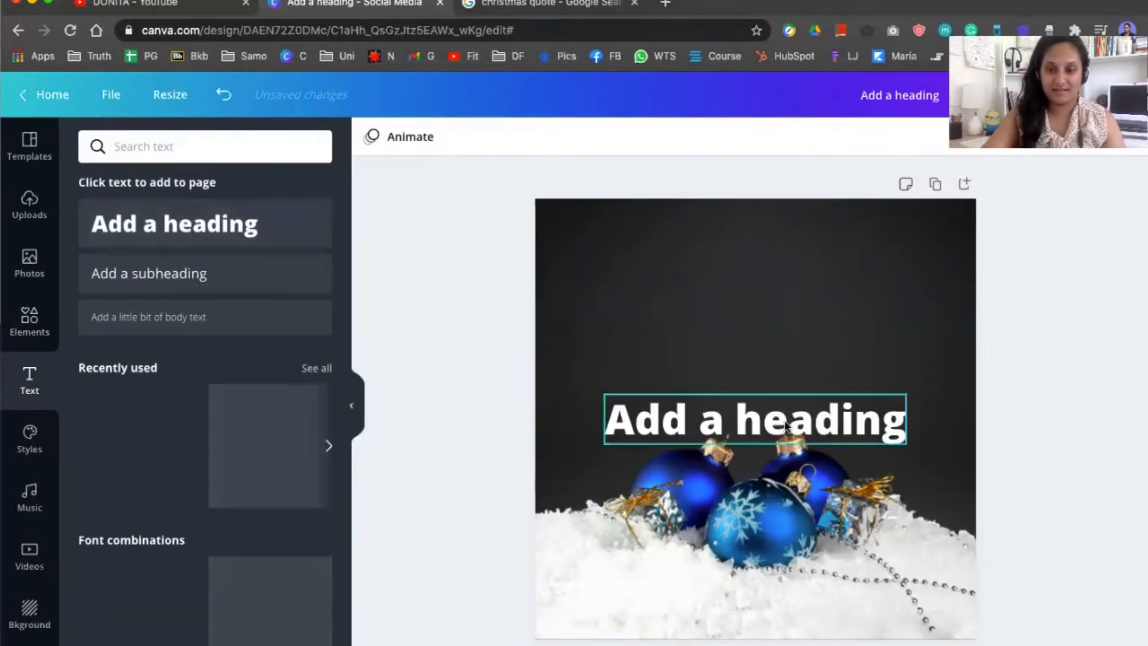
drag(771, 419, 778, 267)
click(418, 289)
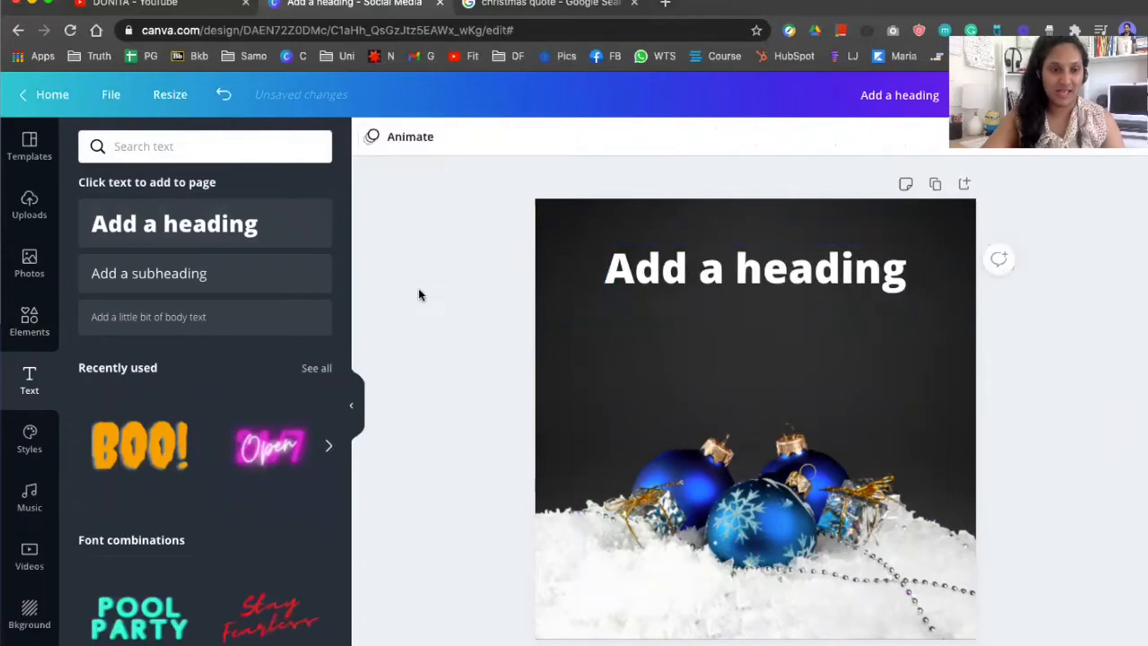
Add a subheading text box and move it just below the heading
click(194, 273)
click(1139, 359)
click(796, 419)
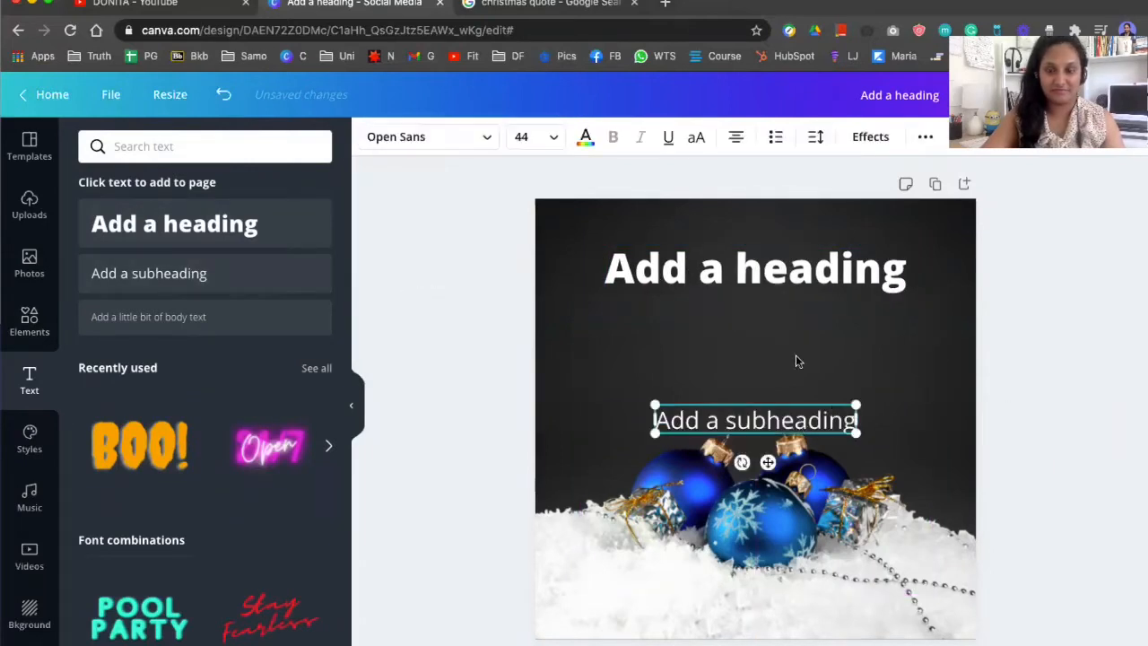
drag(795, 420, 801, 358)
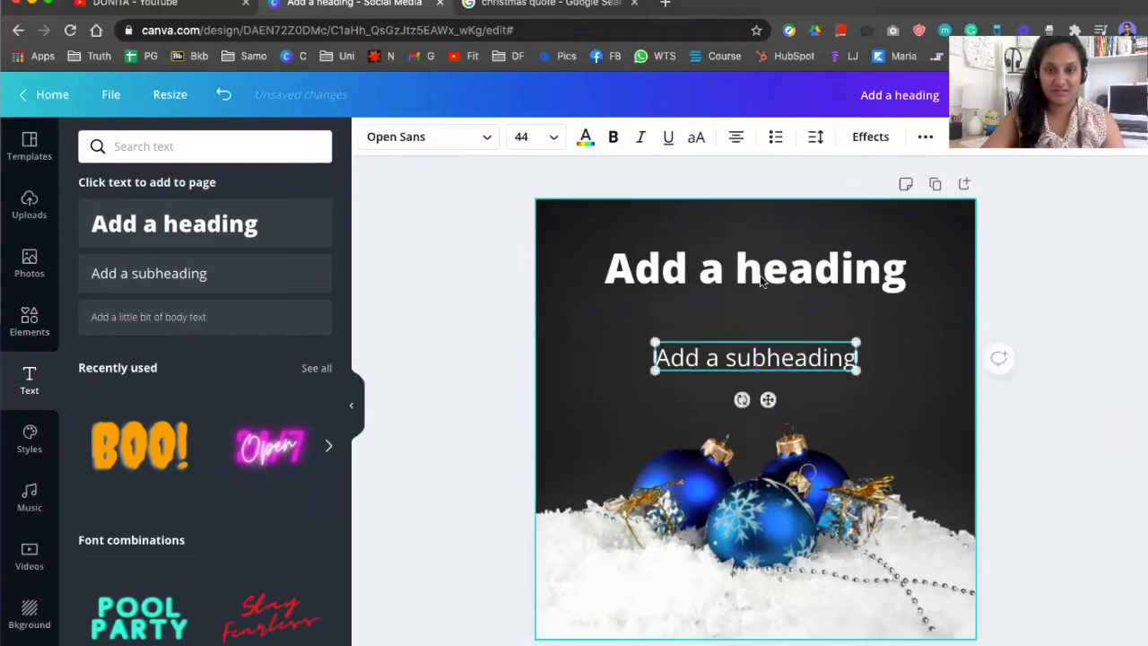
Replace the heading text with the quote "At christmas," and "all roads lead home" on two lines
double_click(751, 258)
click(549, 5)
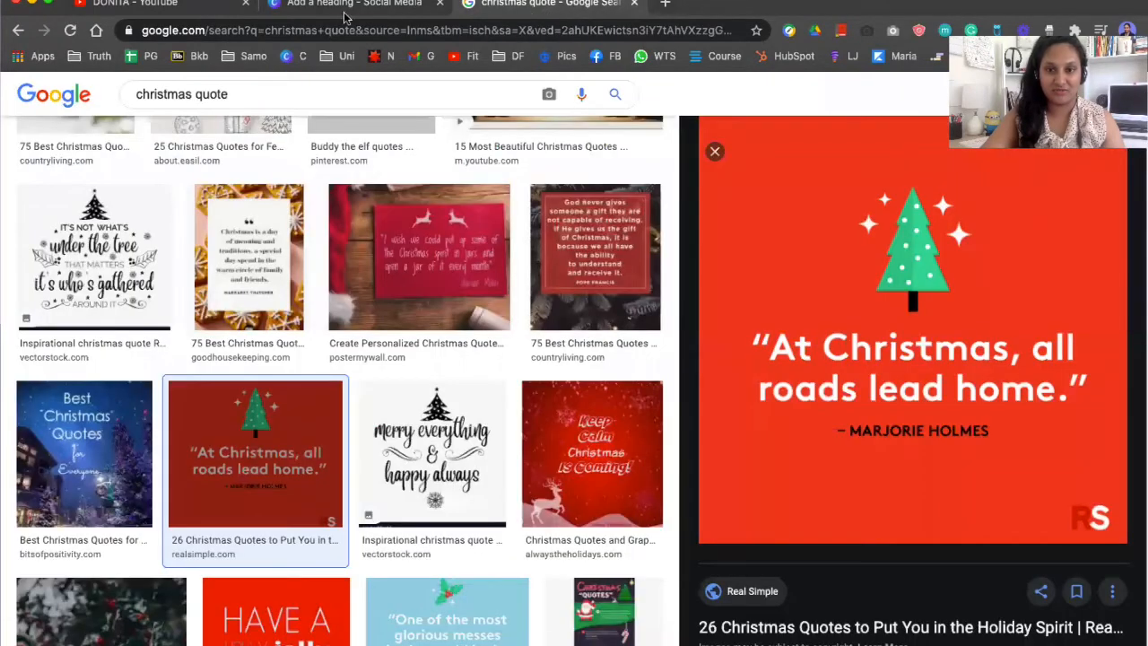
click(350, 6)
text(At christmas,)
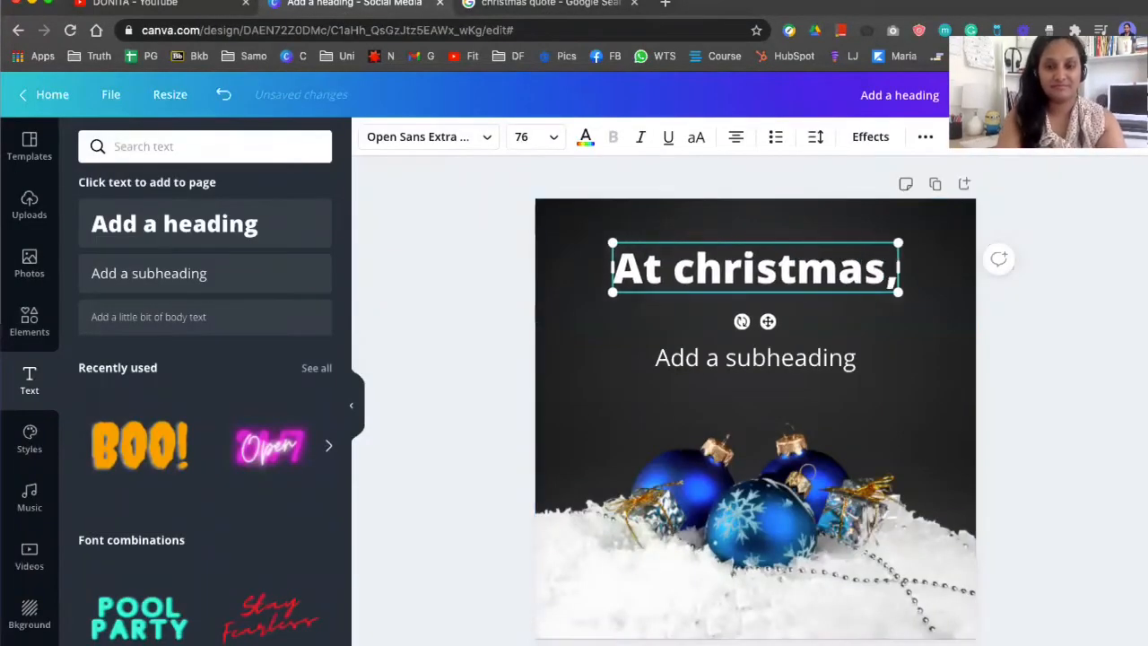
key(Return)
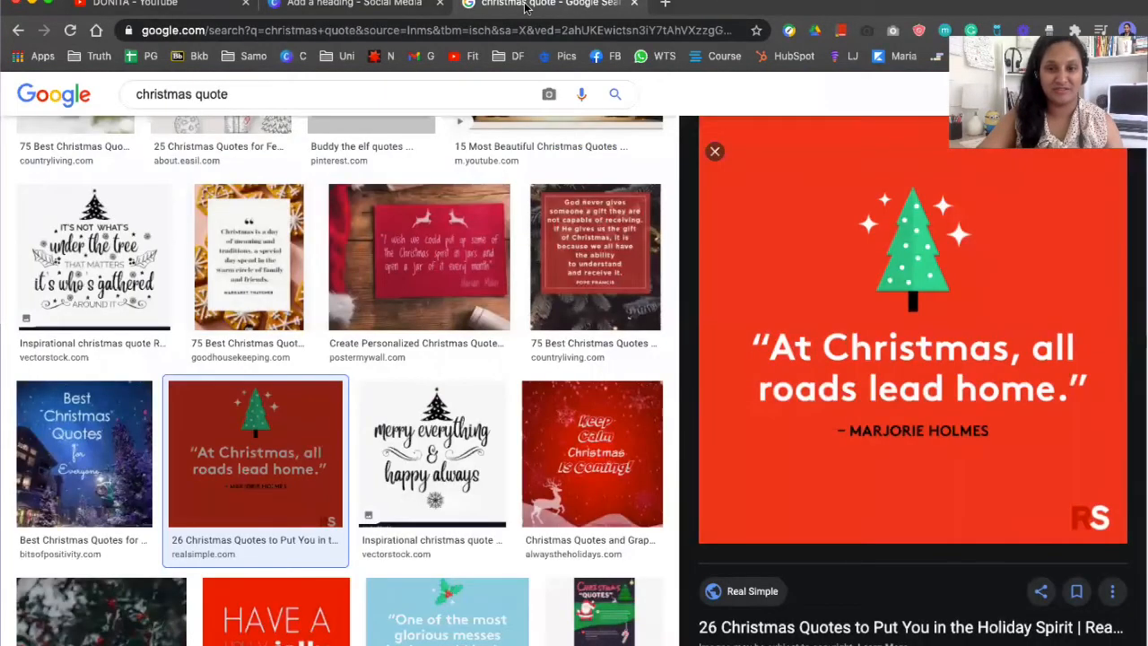
click(478, 12)
key(ctrl+shift+Tab)
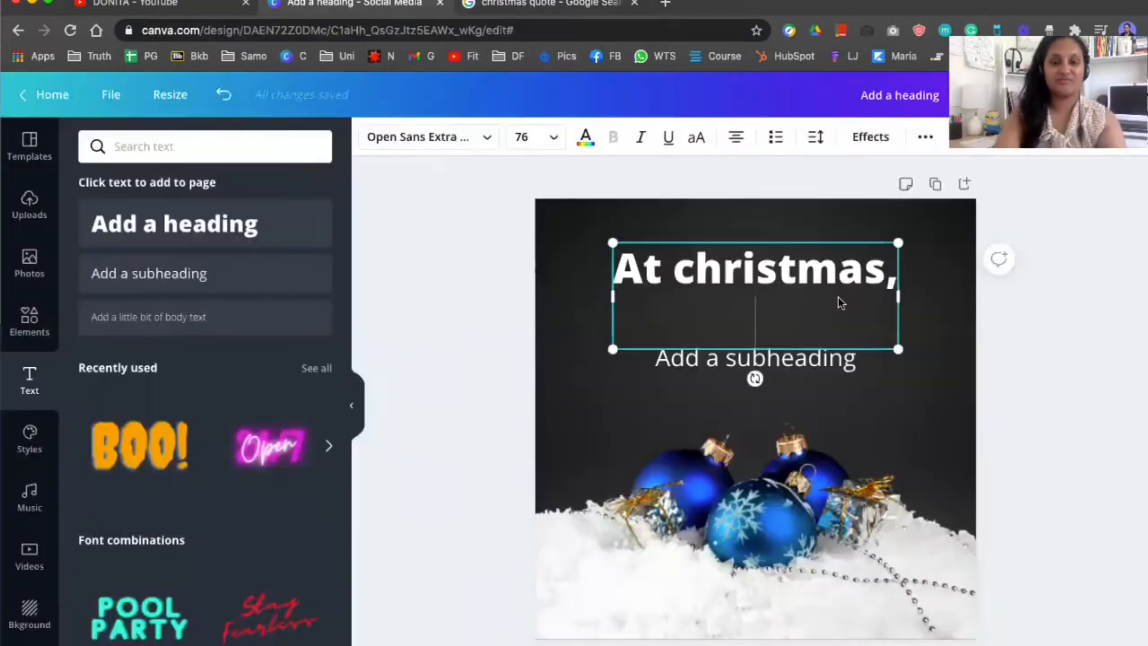
text(all roads lead home)
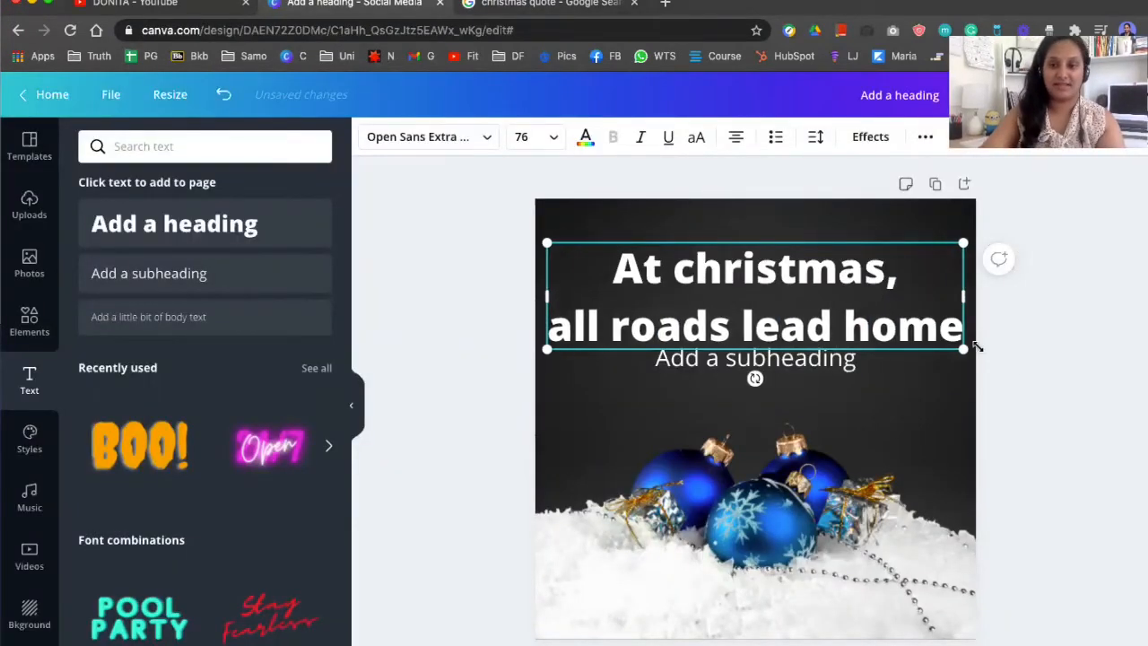
Replace the subheading text with the author's name Marjorie Holmes, copied from the browser's address bar
click(755, 358)
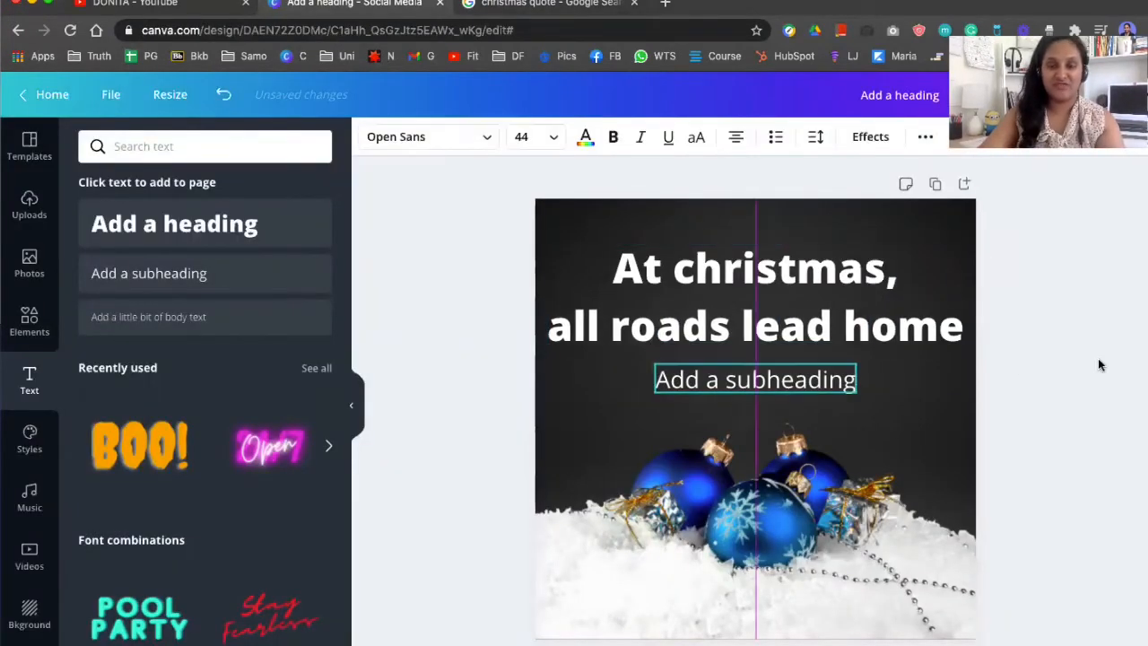
click(538, 6)
click(402, 30)
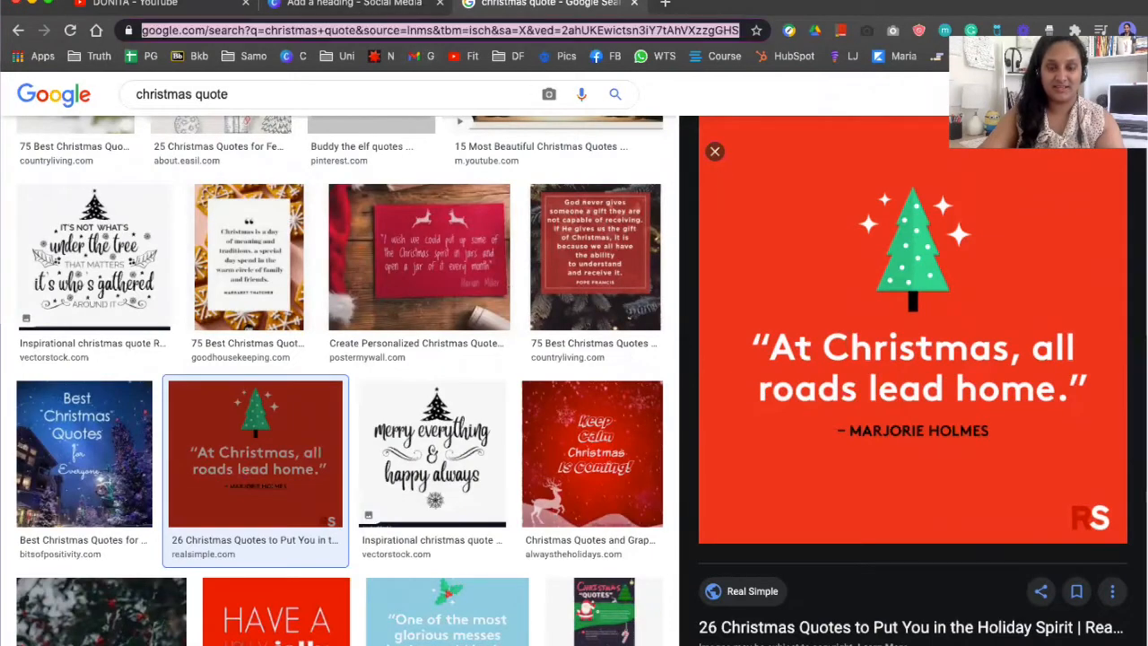
text(Ma)
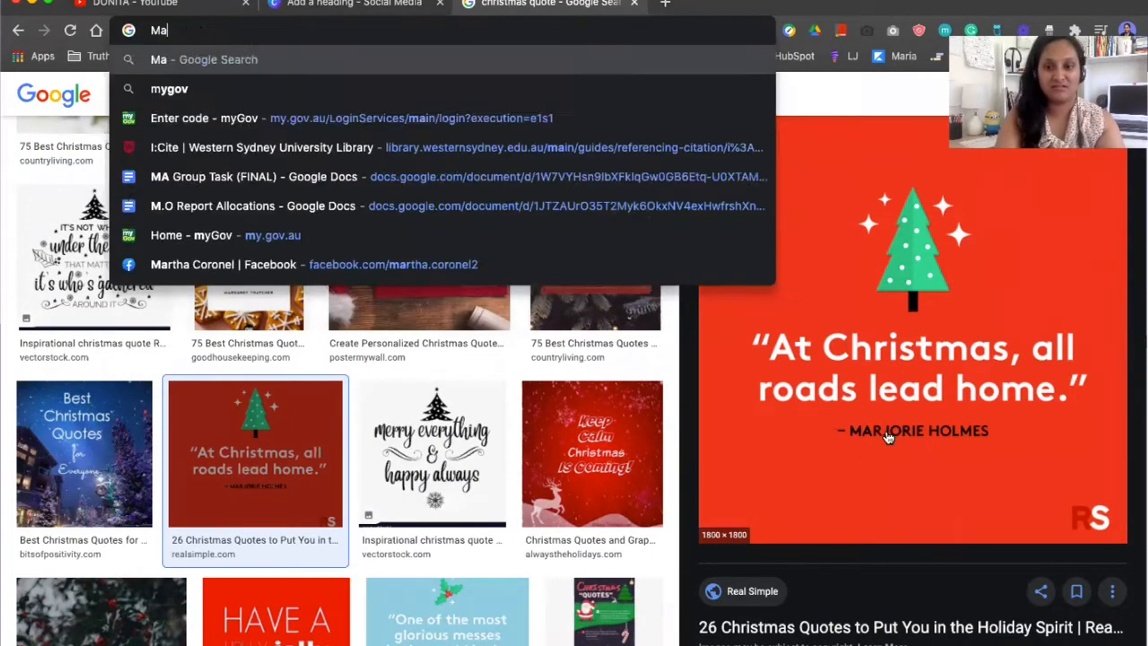
text(rjorie Holmes)
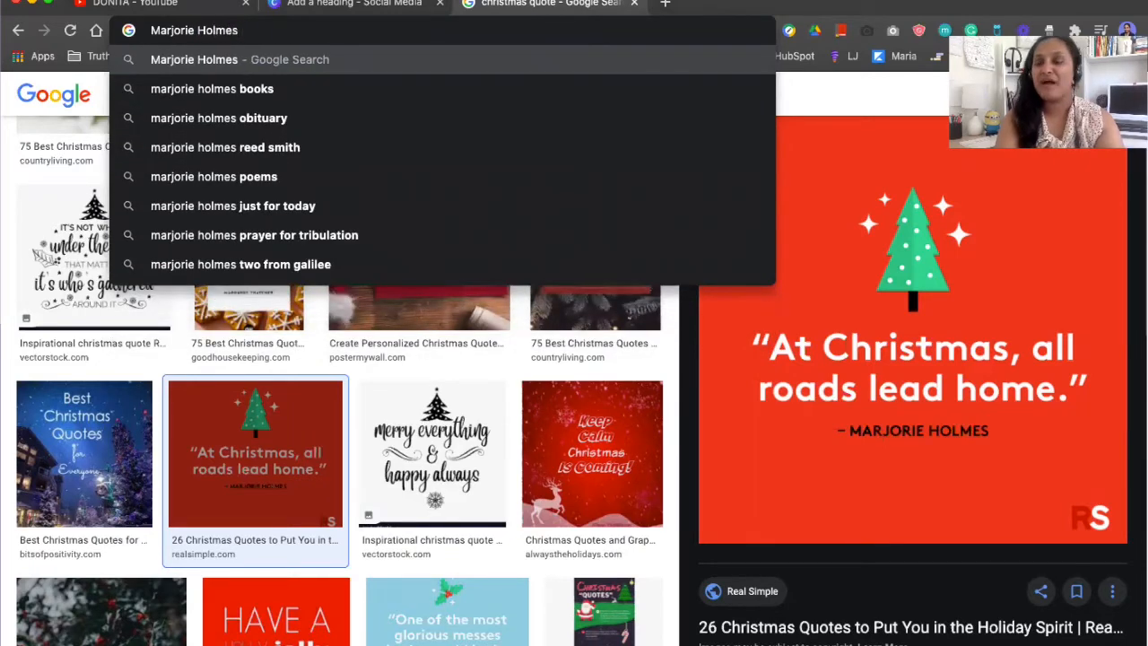
key(super+a)
key(super+c)
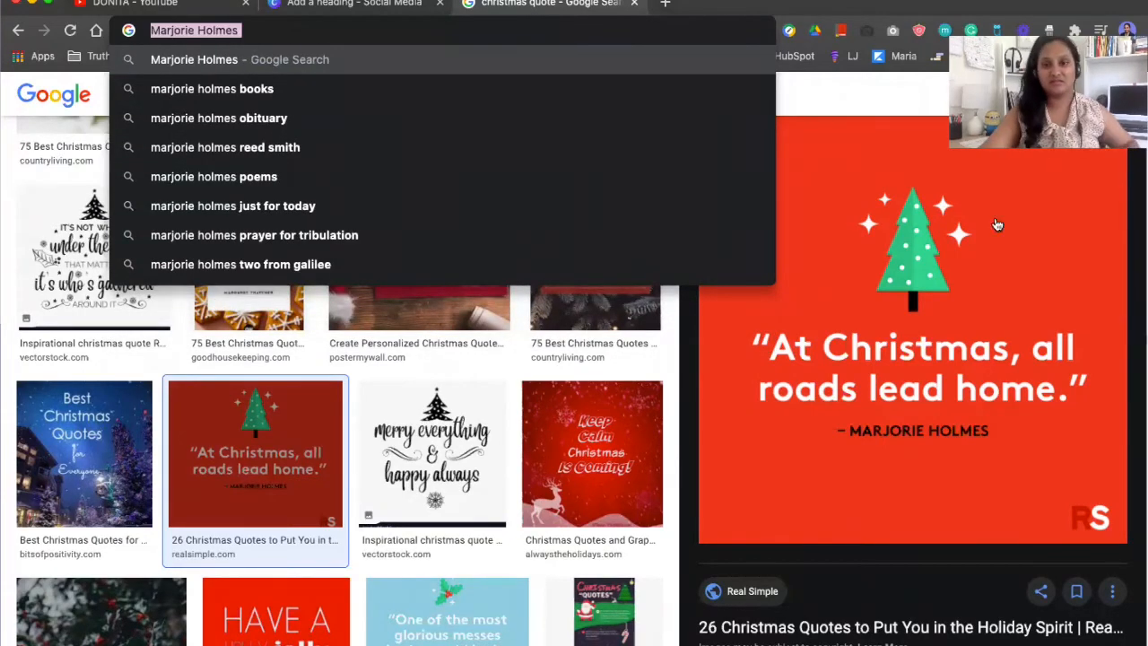
click(354, 3)
drag(858, 380, 655, 380)
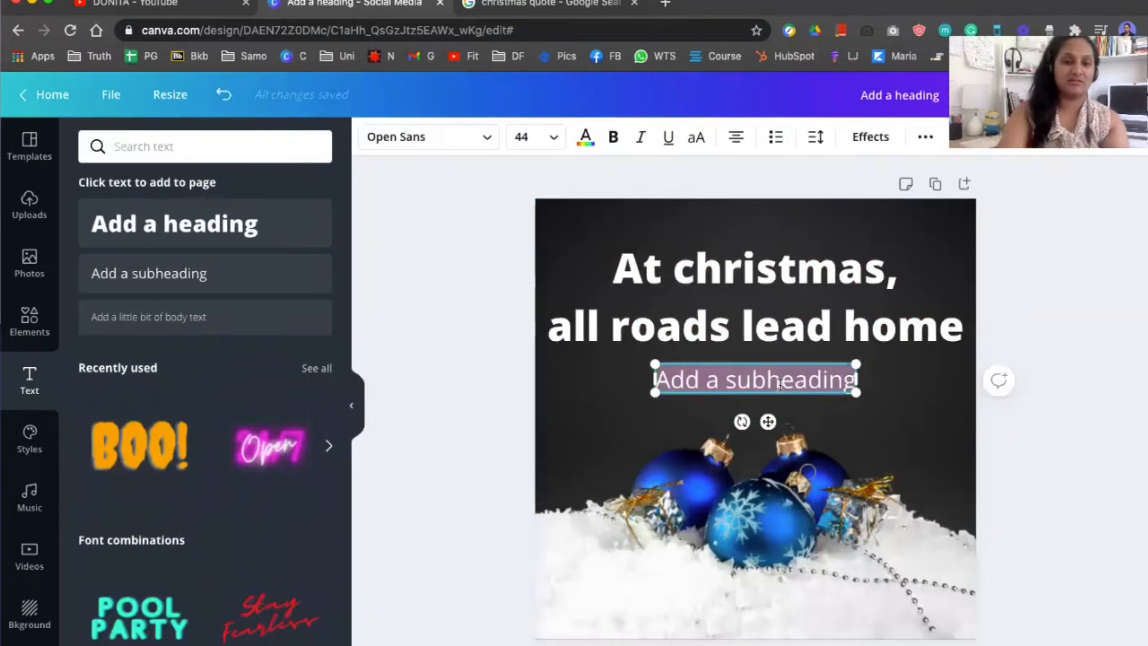
key(super+v)
click(1017, 359)
Shrink the quote heading slightly to about 68.2 and reposition it above the author name
click(852, 316)
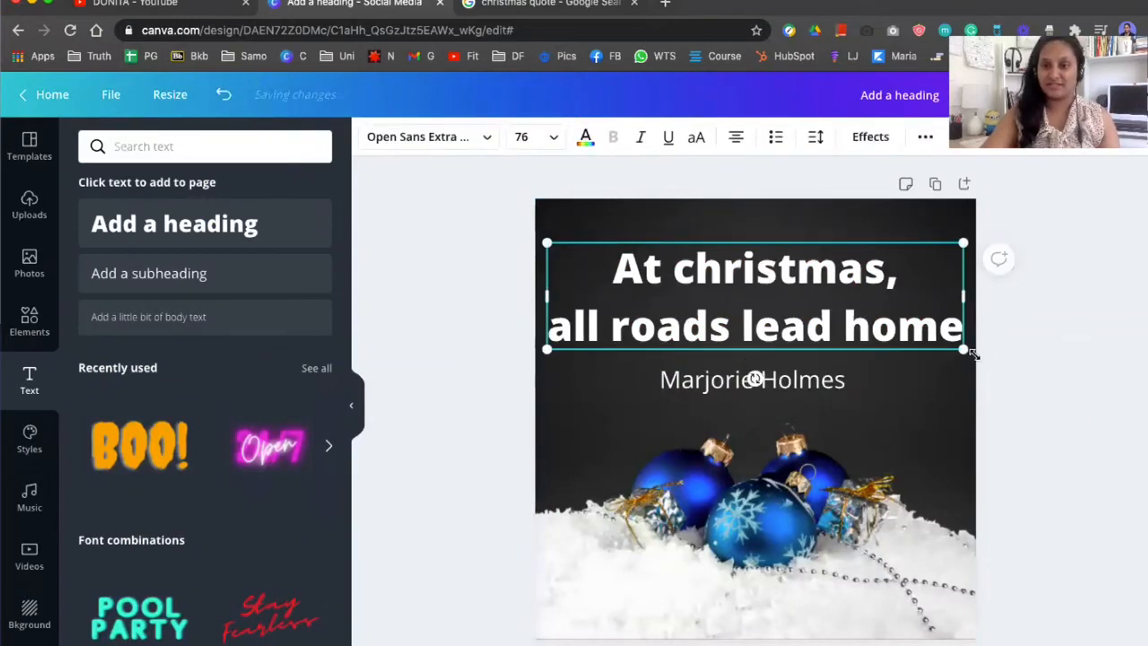
drag(961, 348, 932, 338)
drag(797, 313, 819, 321)
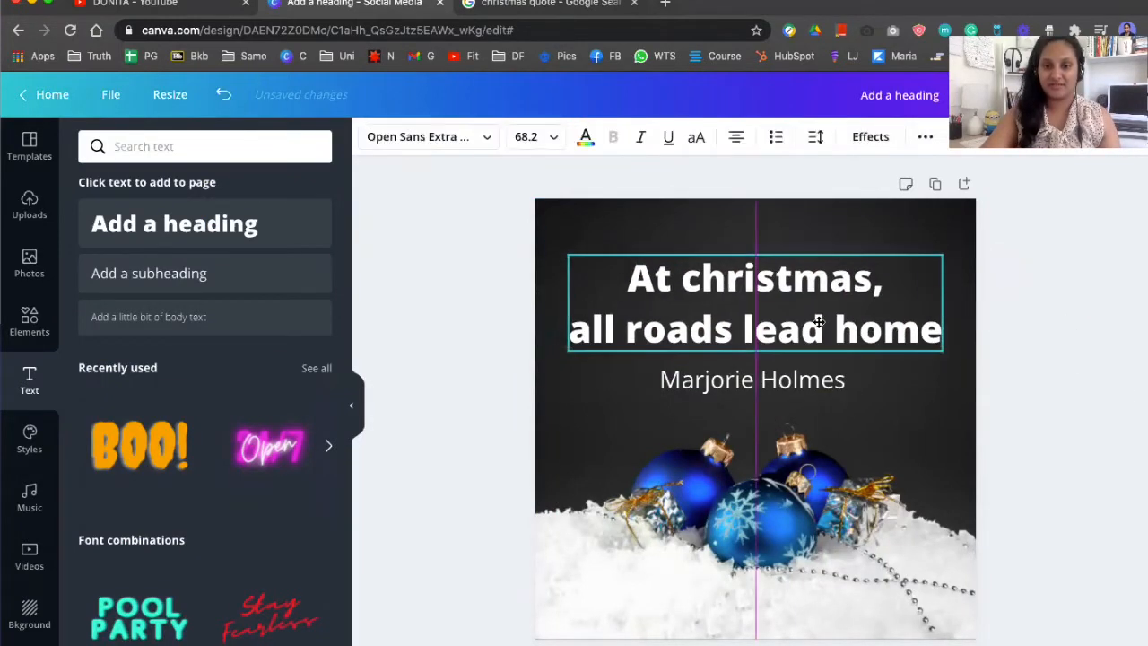
Change the quote heading's font to Ghisella
click(430, 137)
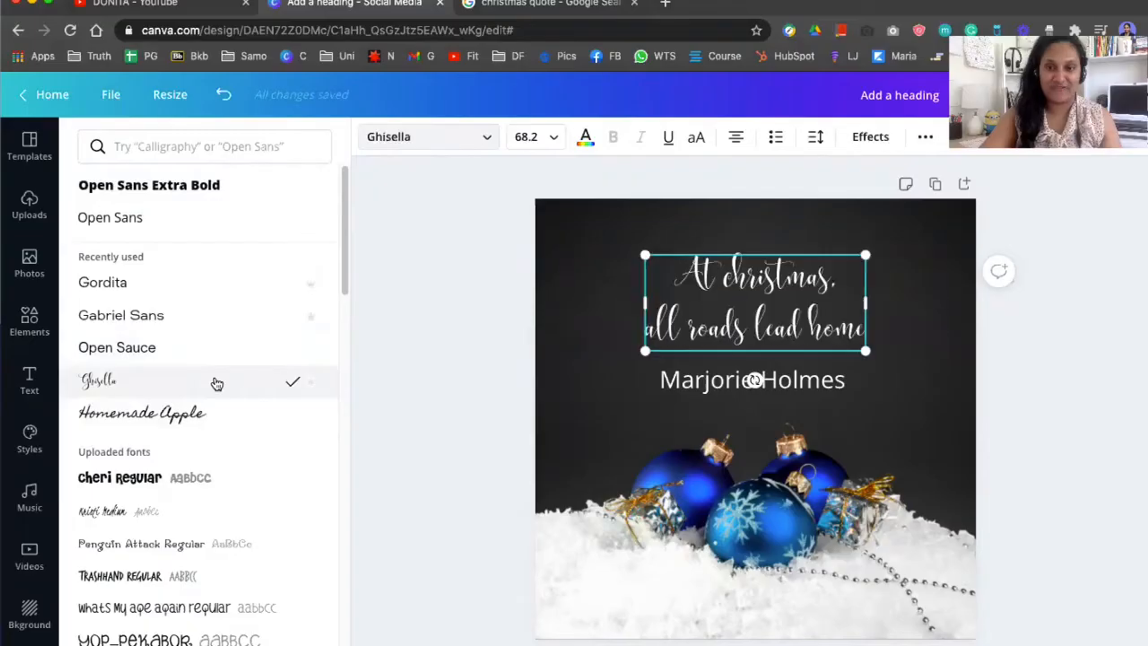
click(875, 303)
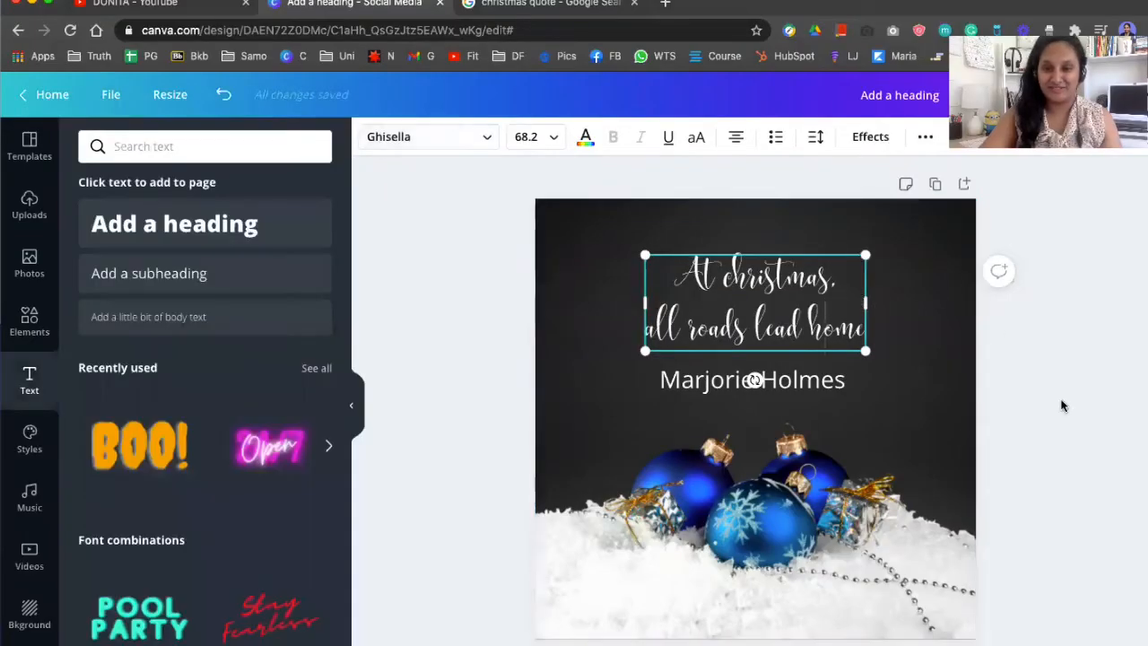
click(1061, 406)
Change the author name's font to Gordita after trying Gabriel Sans
click(753, 379)
click(418, 146)
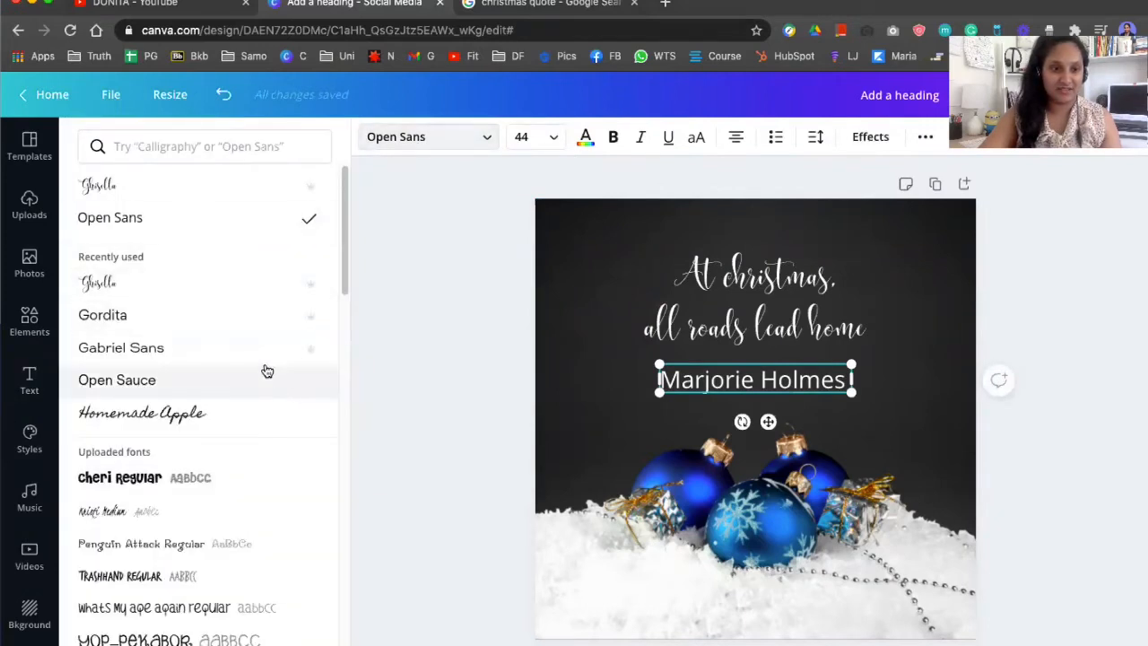
click(235, 389)
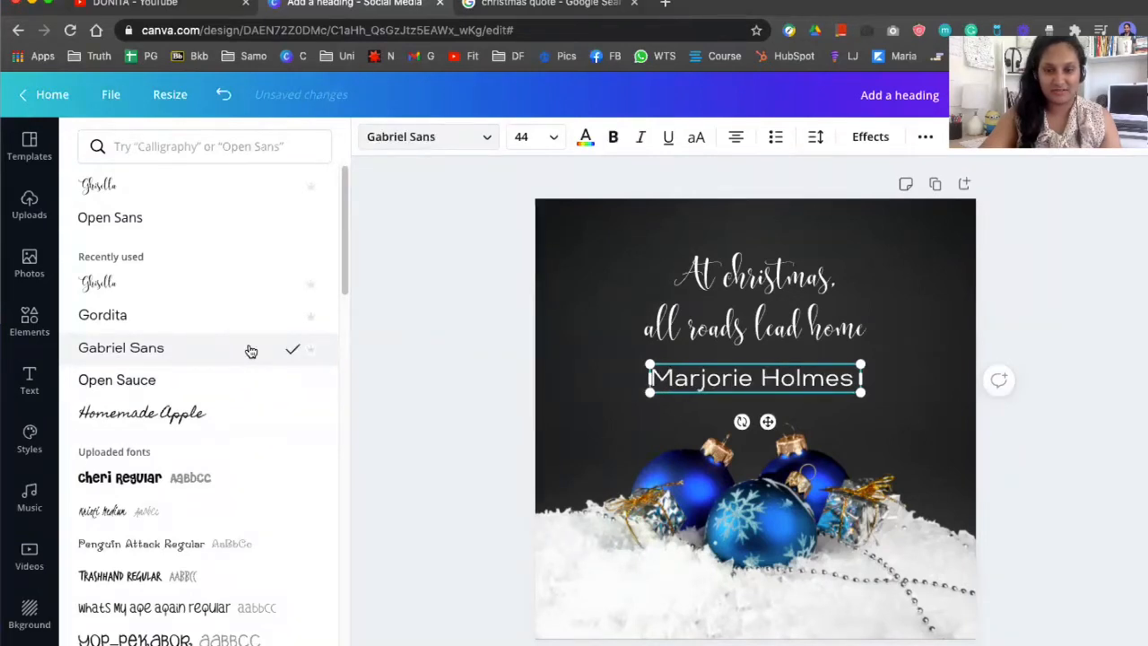
click(232, 383)
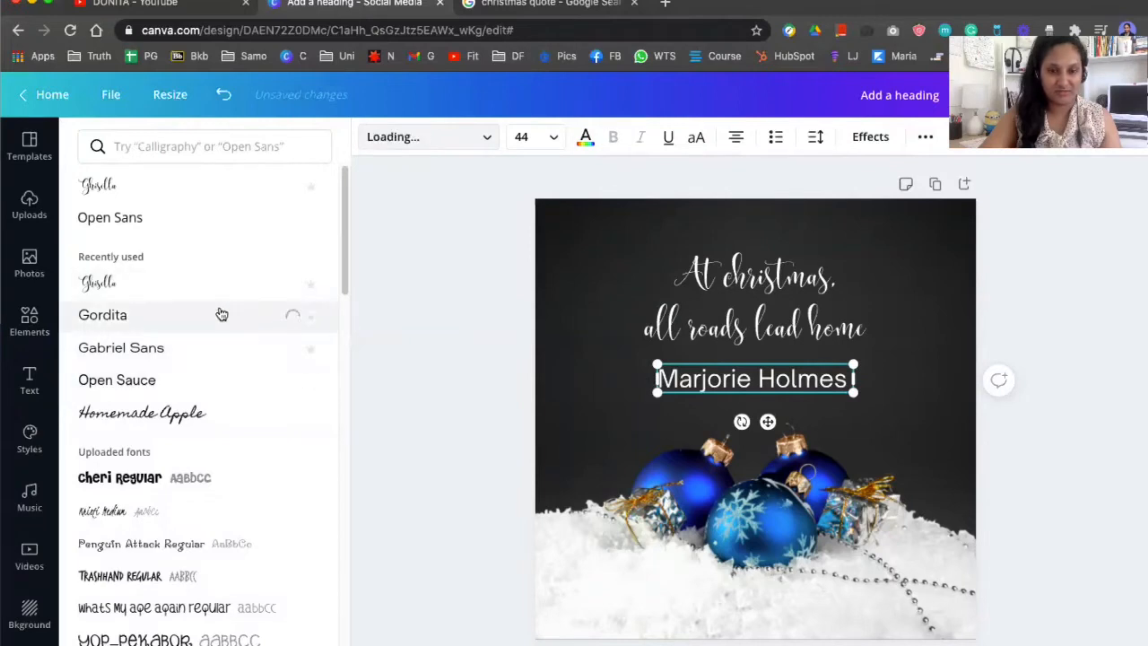
click(1129, 345)
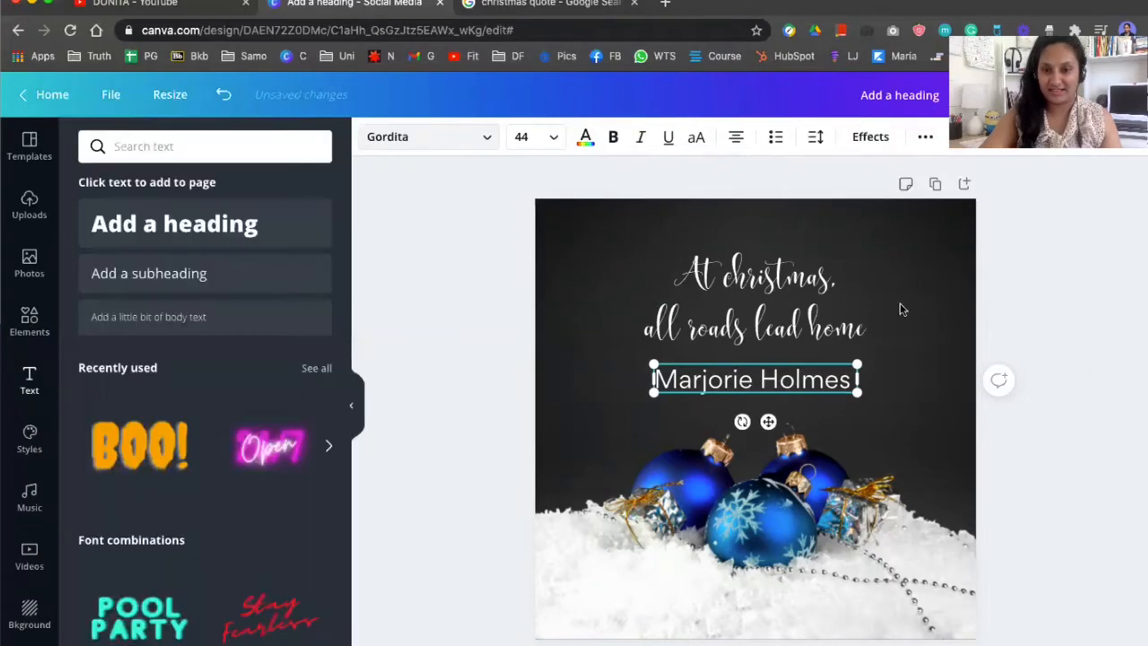
Shrink the author name text box to a smaller size
click(745, 292)
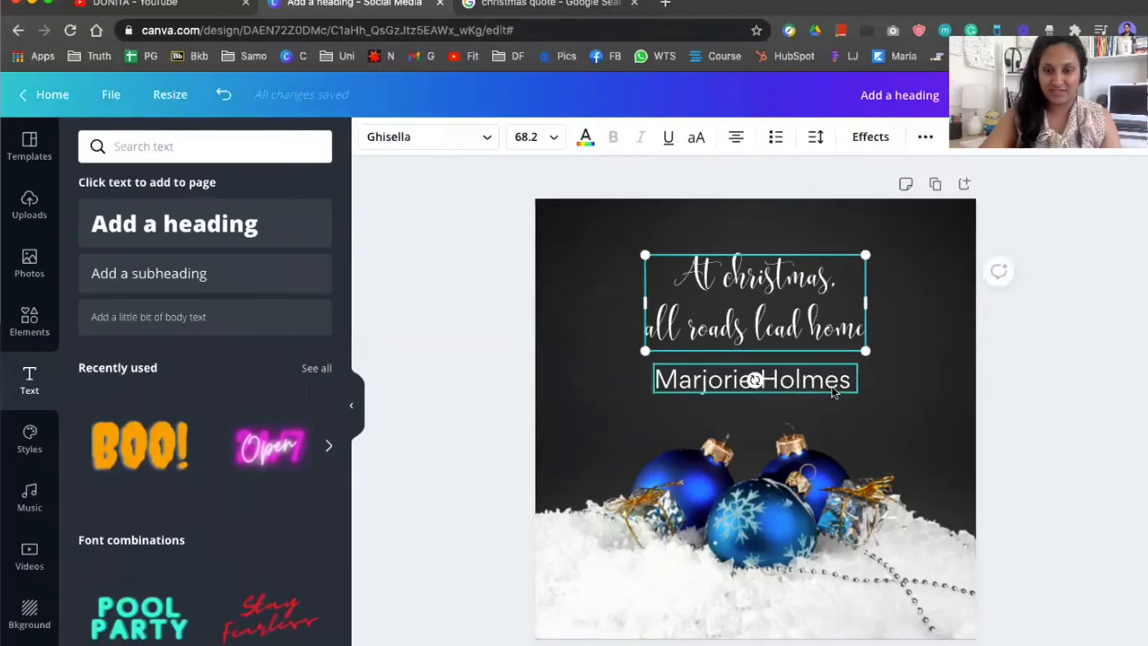
click(856, 391)
drag(831, 386, 795, 386)
click(1096, 364)
Enlarge the quote heading to about 93.5 and center it above the author name
click(778, 342)
drag(864, 348, 948, 385)
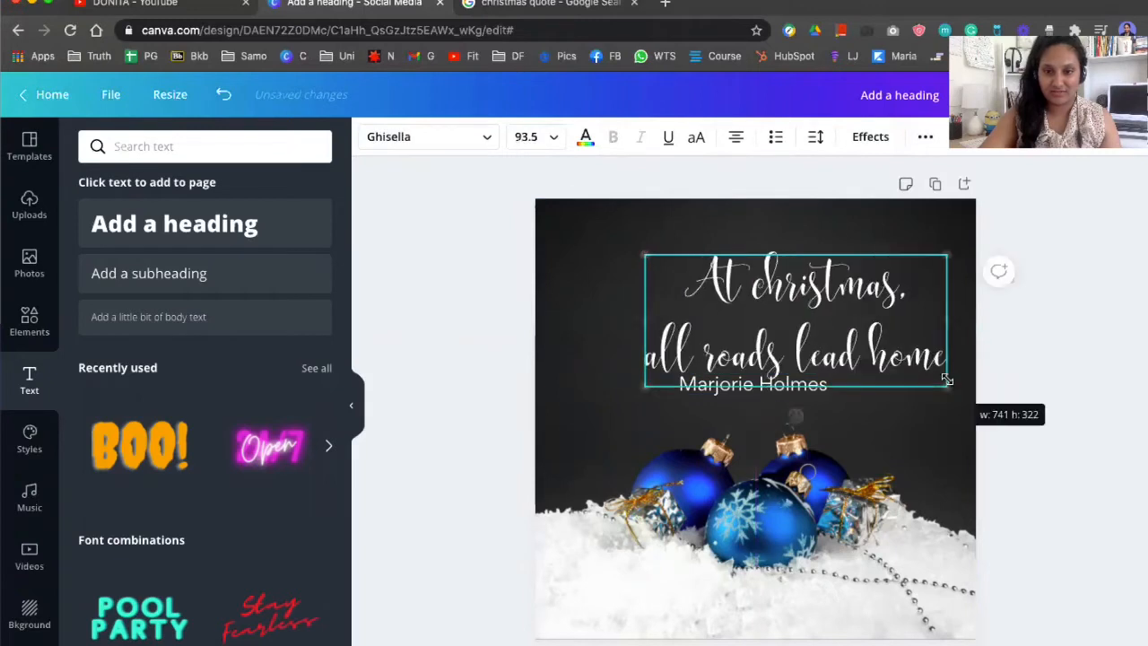
drag(867, 300, 769, 287)
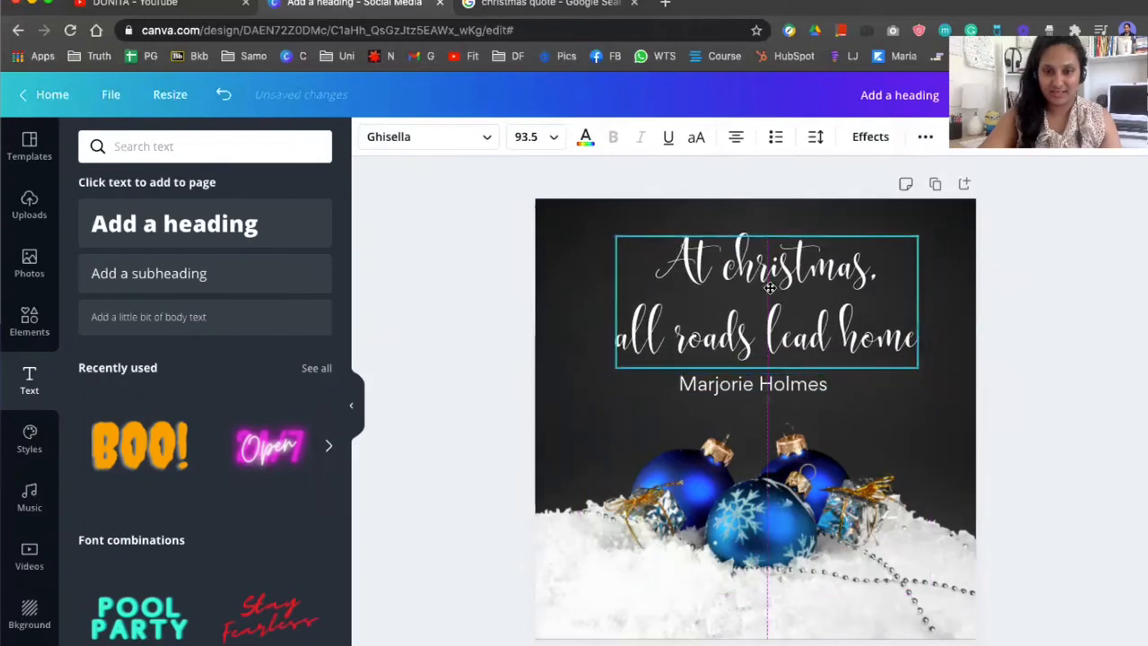
Set the quote heading's line height to 1.24
click(832, 139)
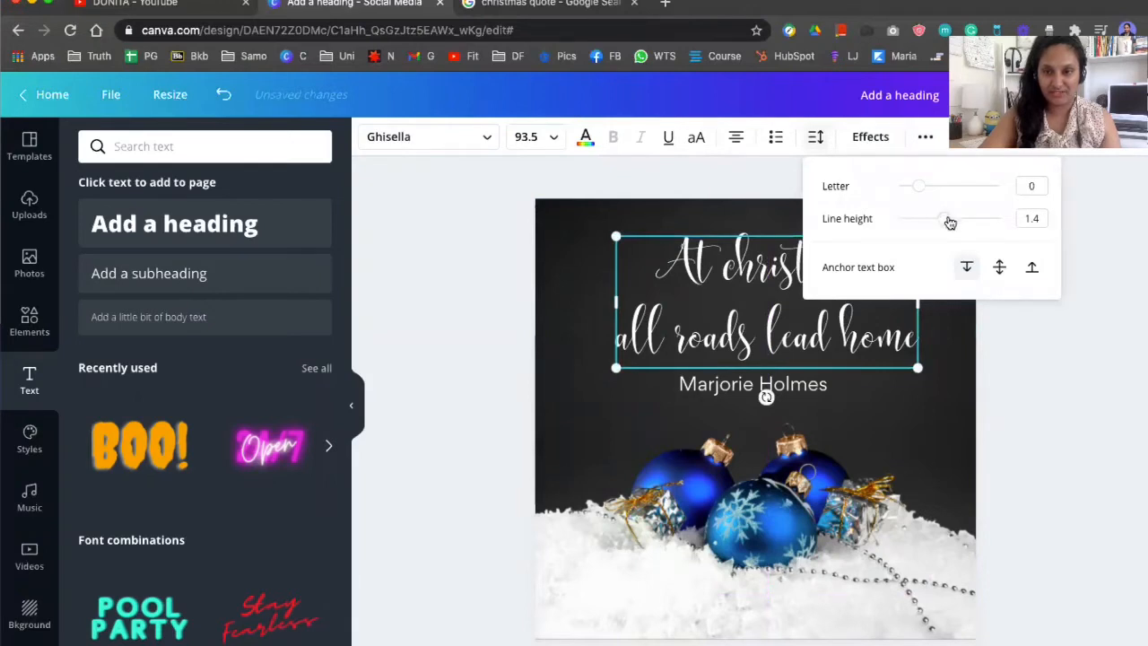
drag(950, 222, 935, 219)
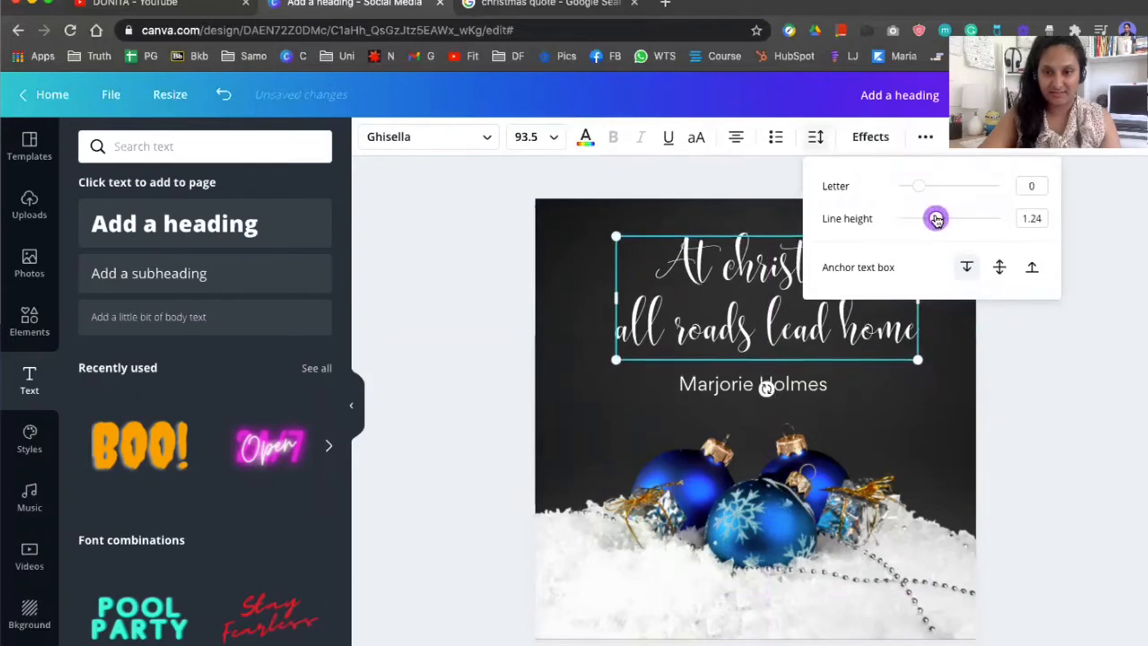
click(1096, 348)
Nudge the quote heading and the author name into centered positions on the page
drag(802, 312, 797, 309)
click(1009, 338)
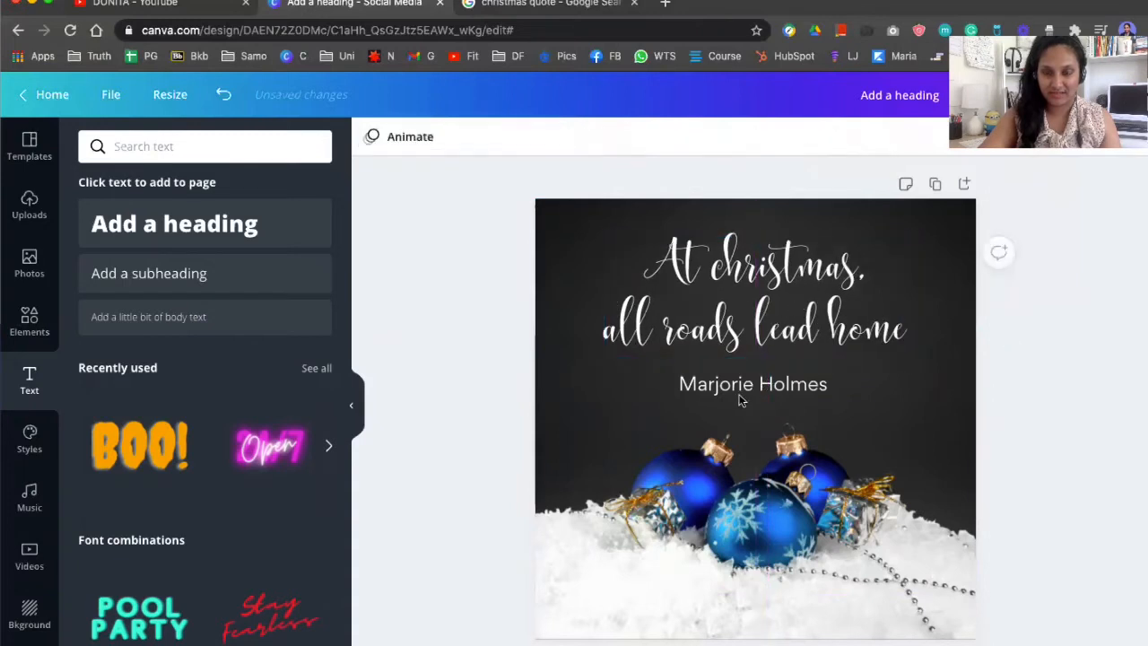
drag(753, 385, 748, 381)
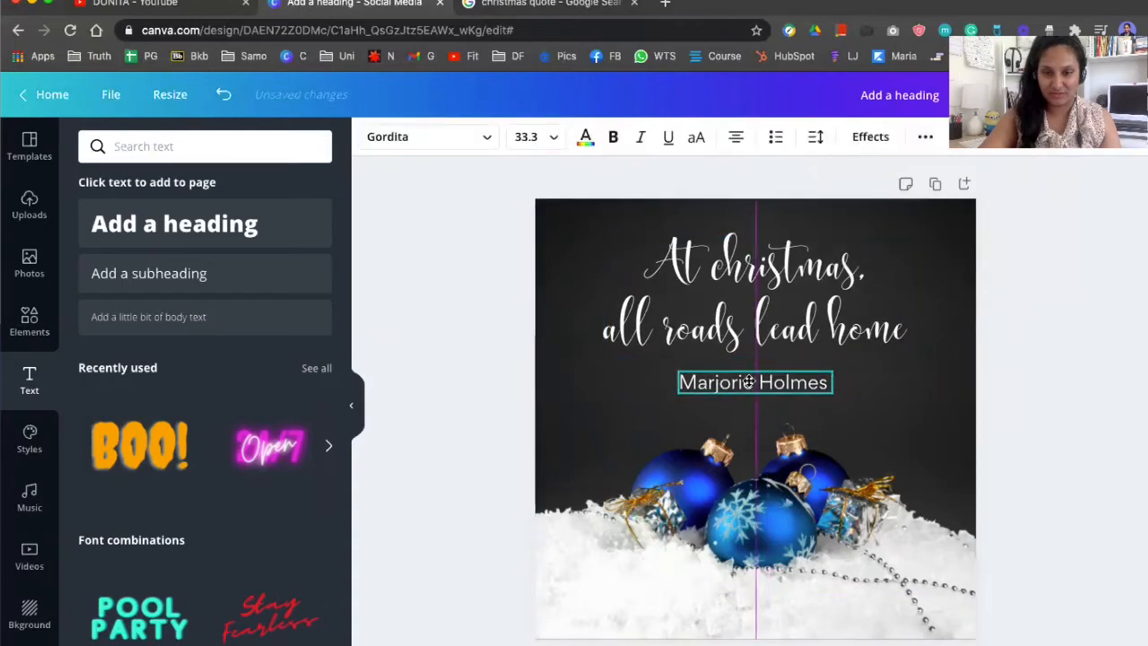
click(933, 394)
drag(682, 273, 733, 270)
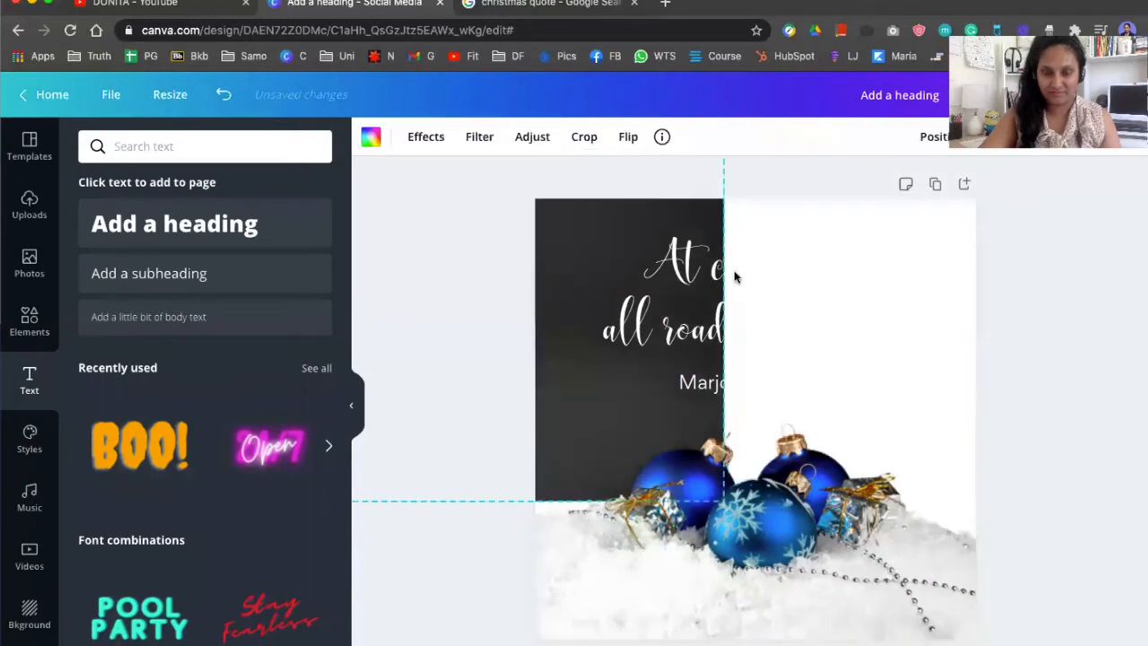
key(ctrl+z)
click(1055, 347)
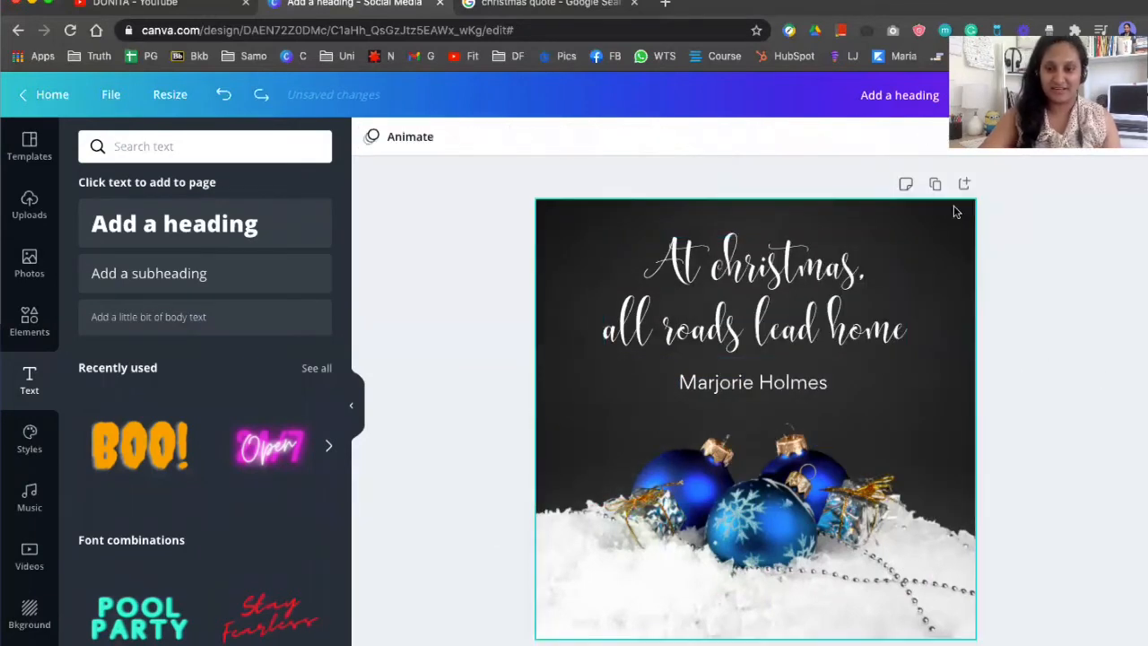
Lock the background photo in place
click(957, 214)
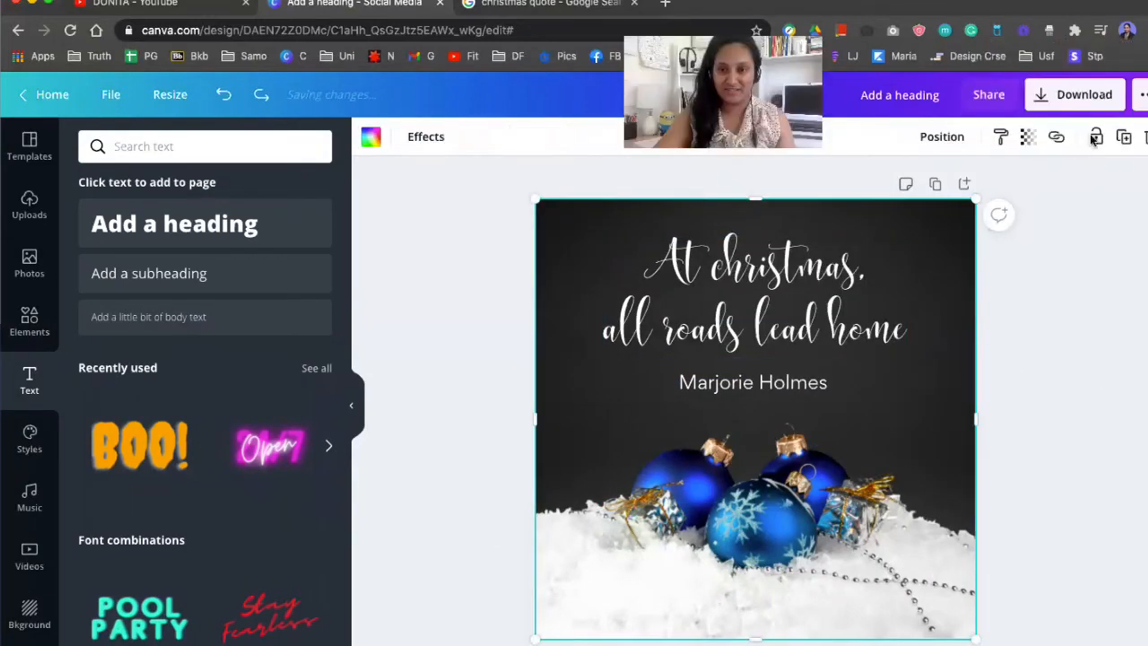
click(1093, 137)
click(1086, 387)
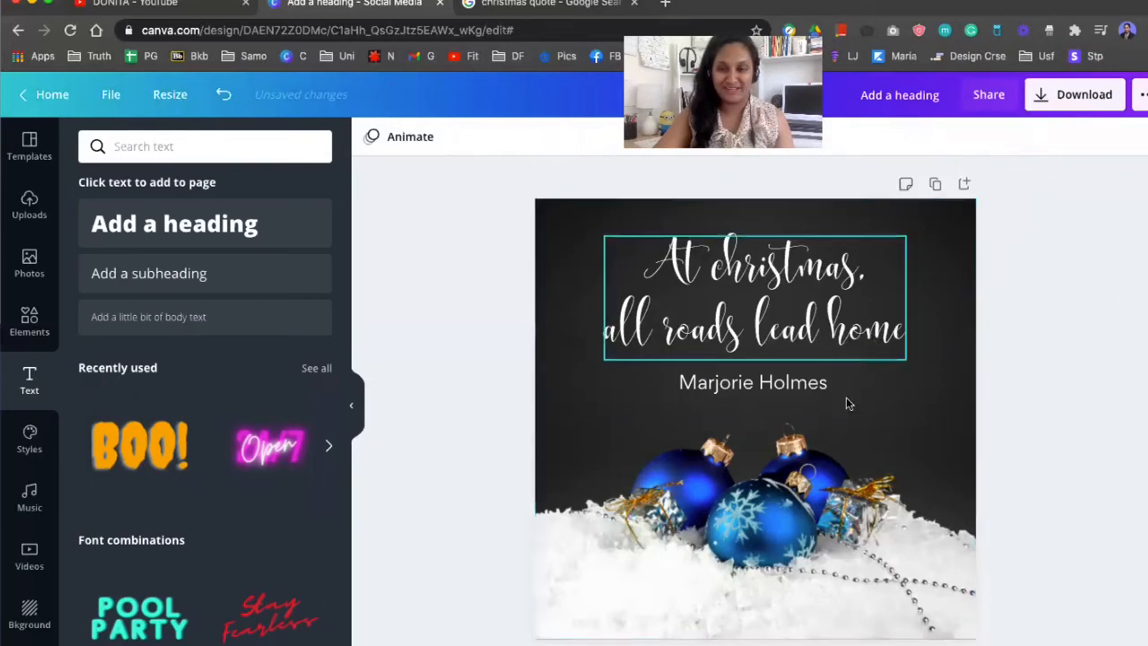
Select the quote heading and shift it slightly down on the page
drag(888, 405, 603, 228)
drag(747, 272, 747, 278)
click(1080, 319)
Move the ornament image slightly lower on the page
click(802, 493)
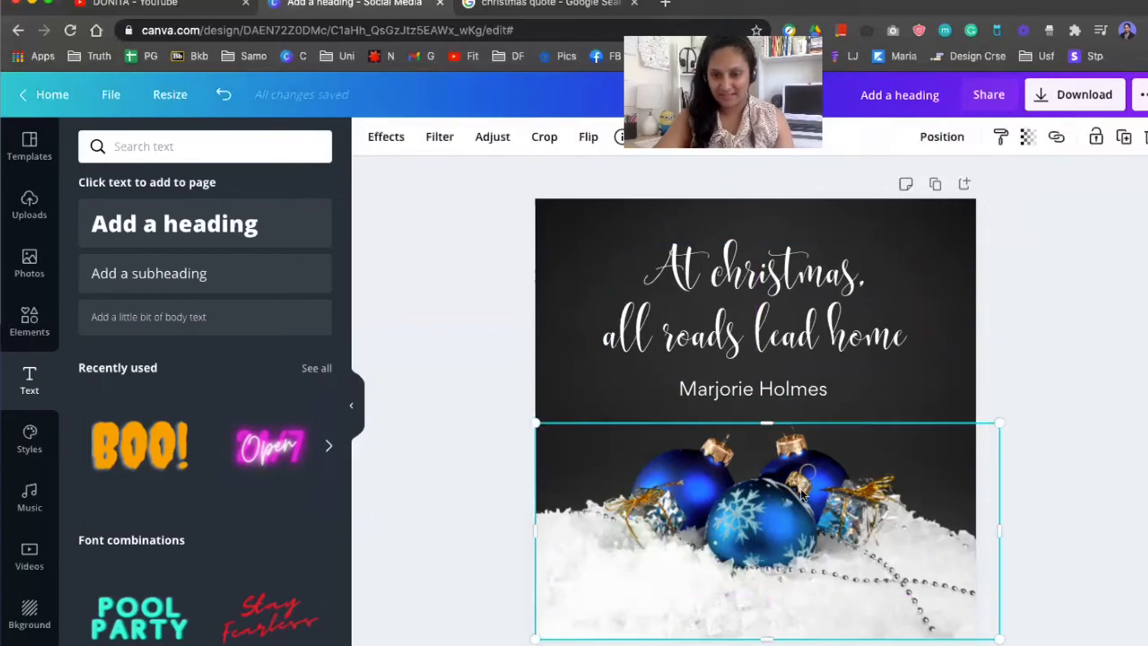
click(1081, 435)
drag(859, 517, 855, 530)
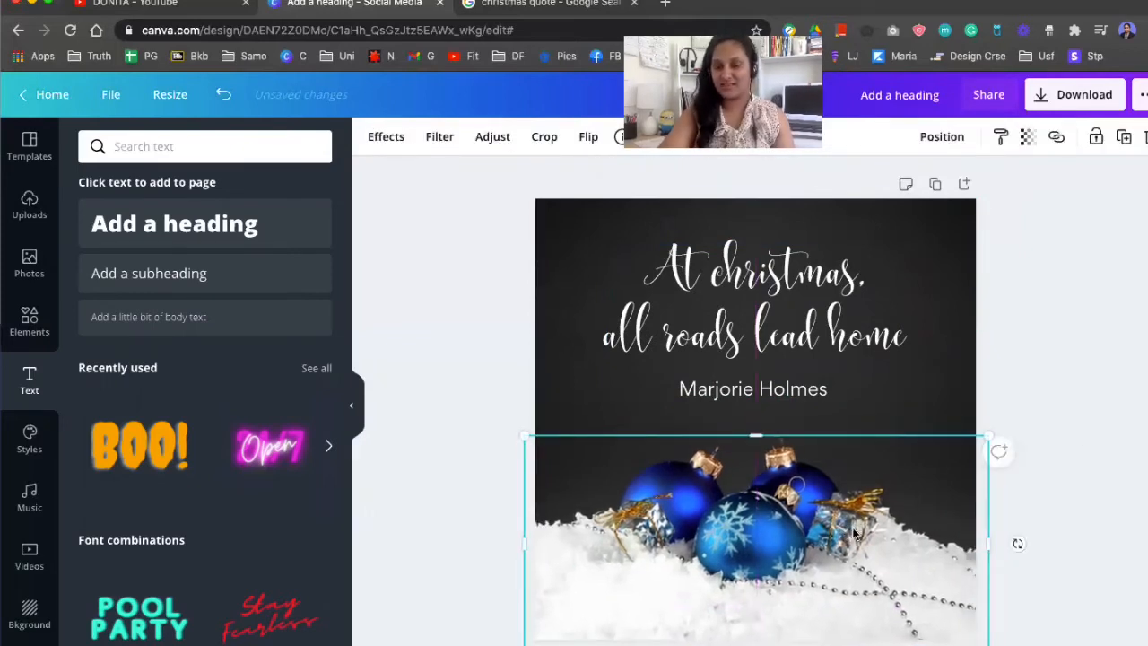
click(1017, 541)
Nudge the quote heading and author name down together as a pair
click(803, 318)
drag(802, 318, 803, 312)
key(Down)
key(Down)
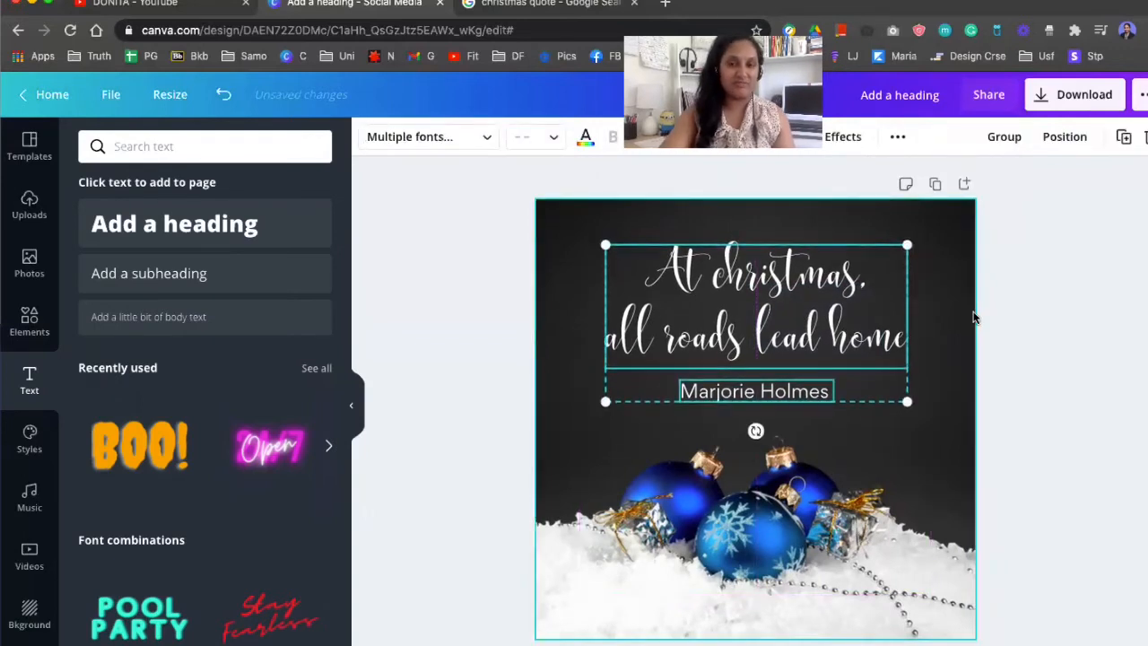
click(1049, 300)
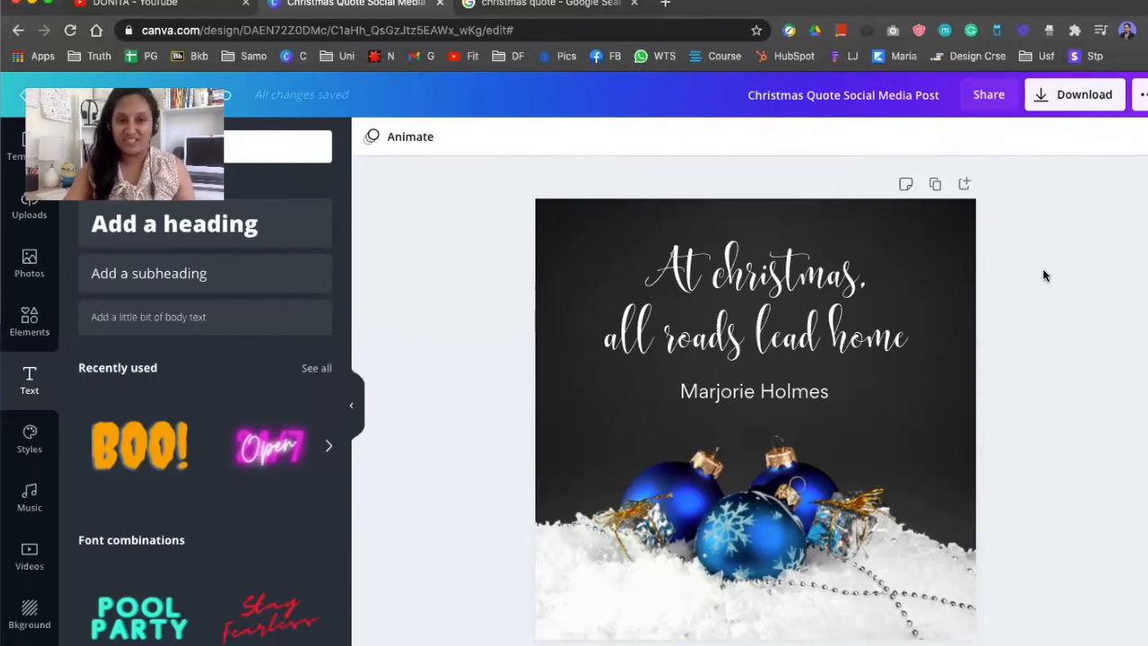
Duplicate the page and unlock the background photo on the copy
click(934, 185)
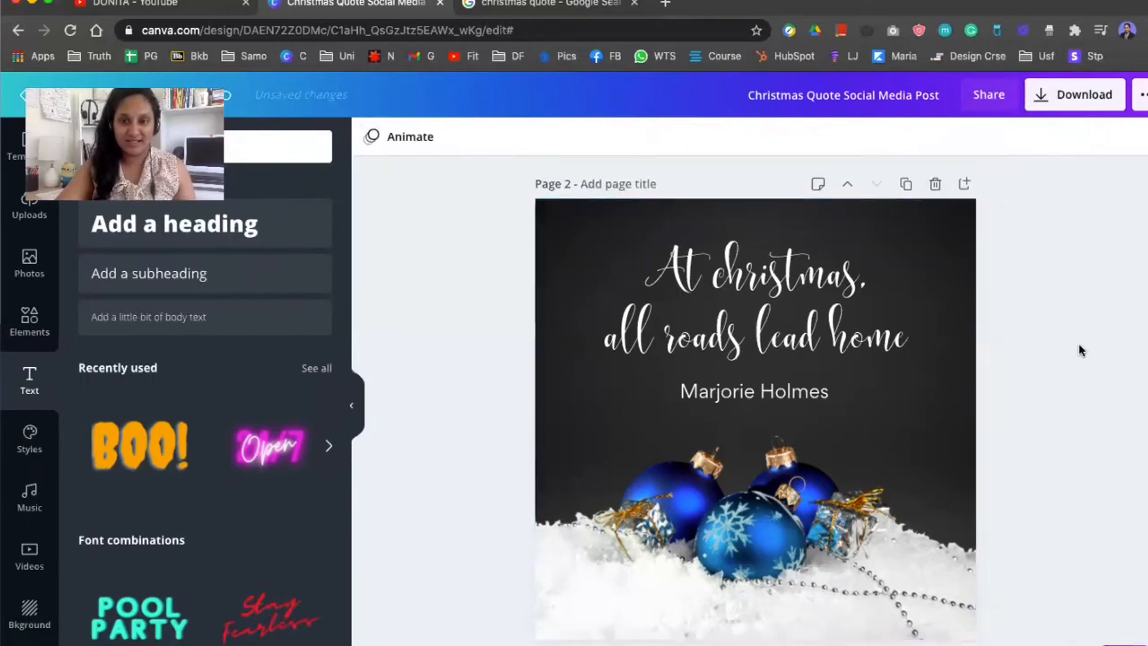
click(959, 338)
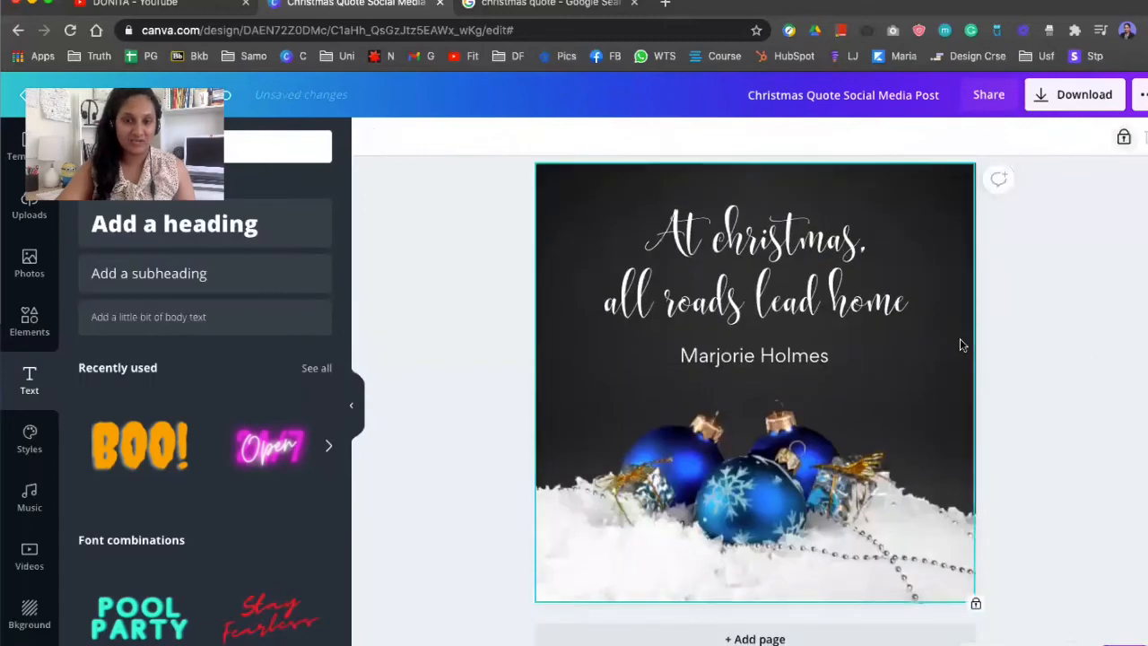
click(1122, 145)
click(1061, 305)
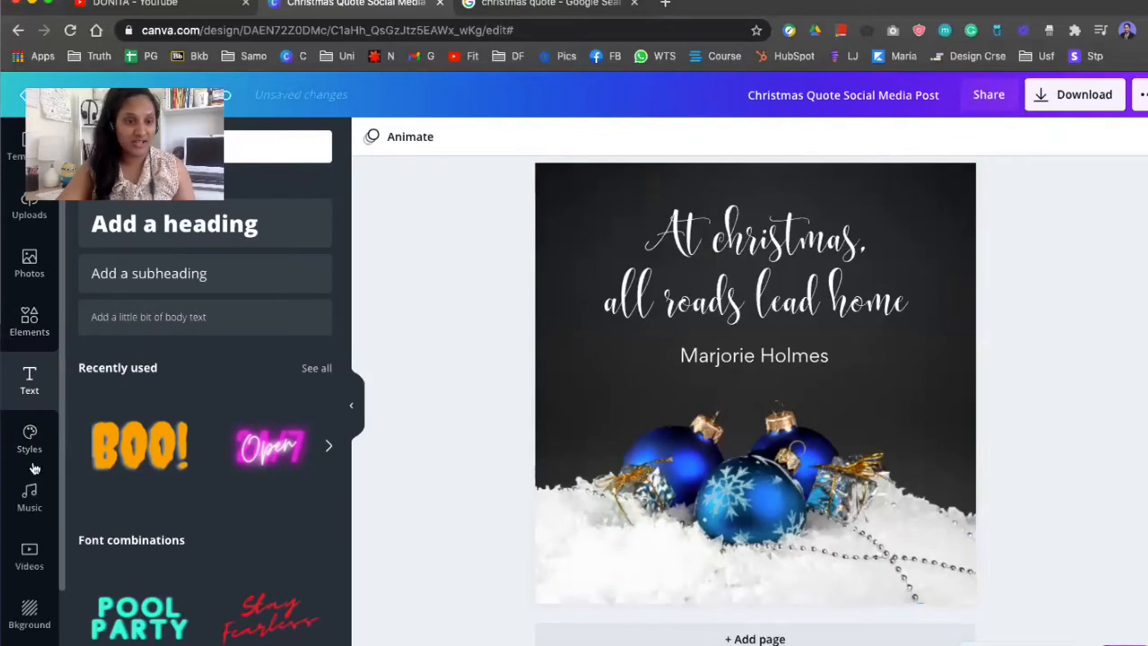
Search the video library for sky and place a cloud video as the page background
click(29, 552)
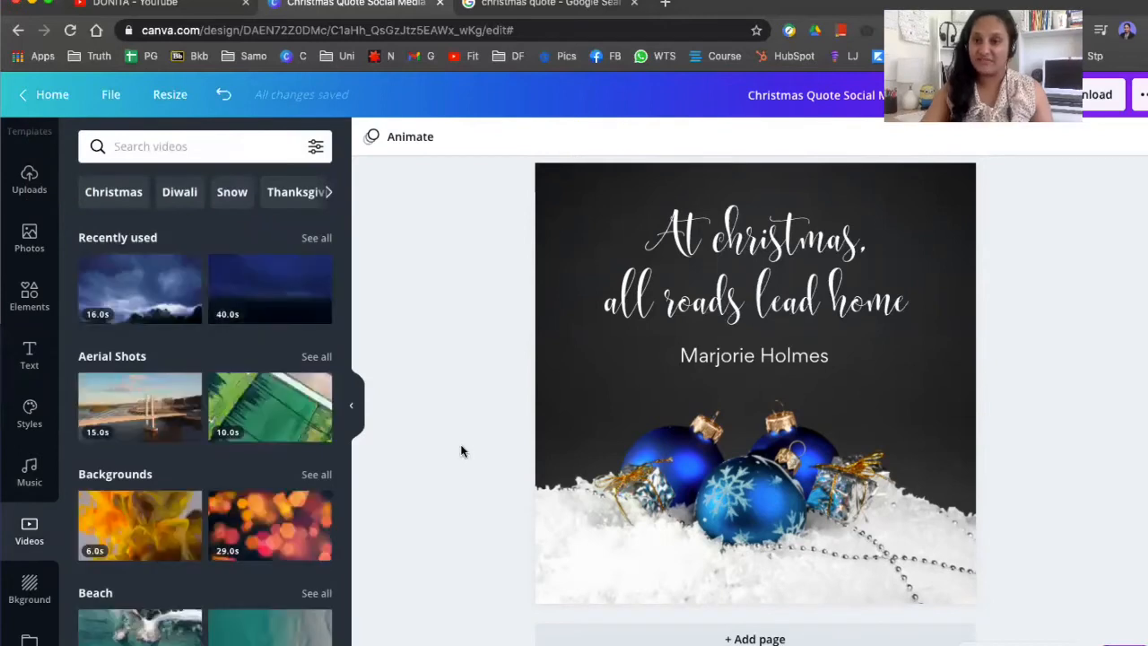
click(257, 146)
text(sky)
key(Return)
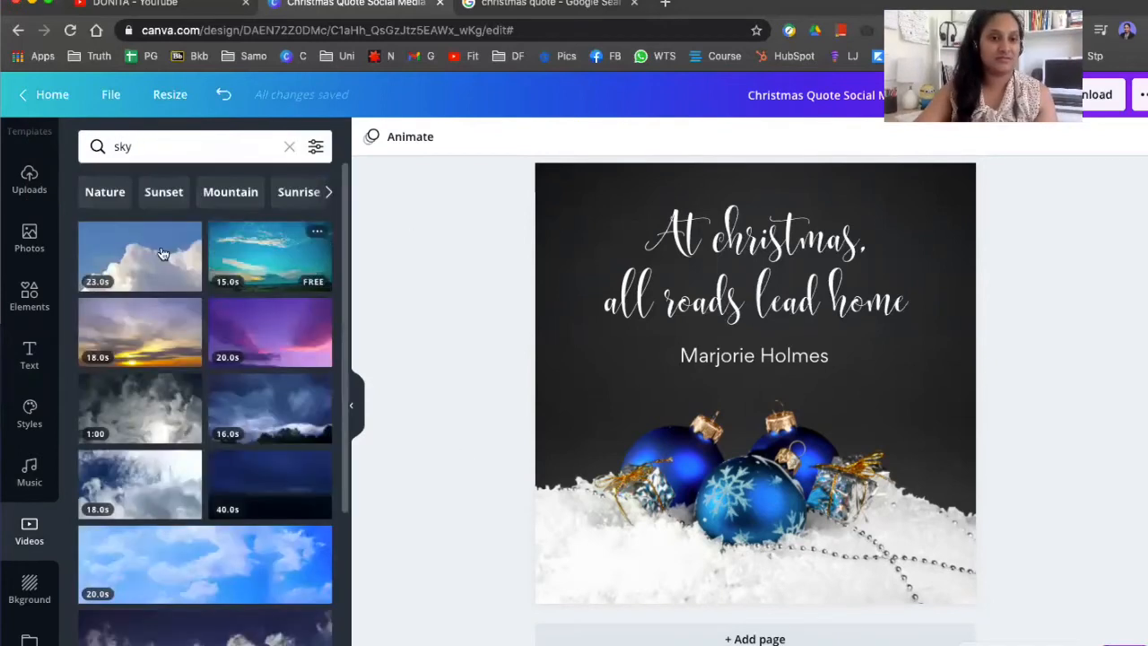
drag(140, 257, 586, 178)
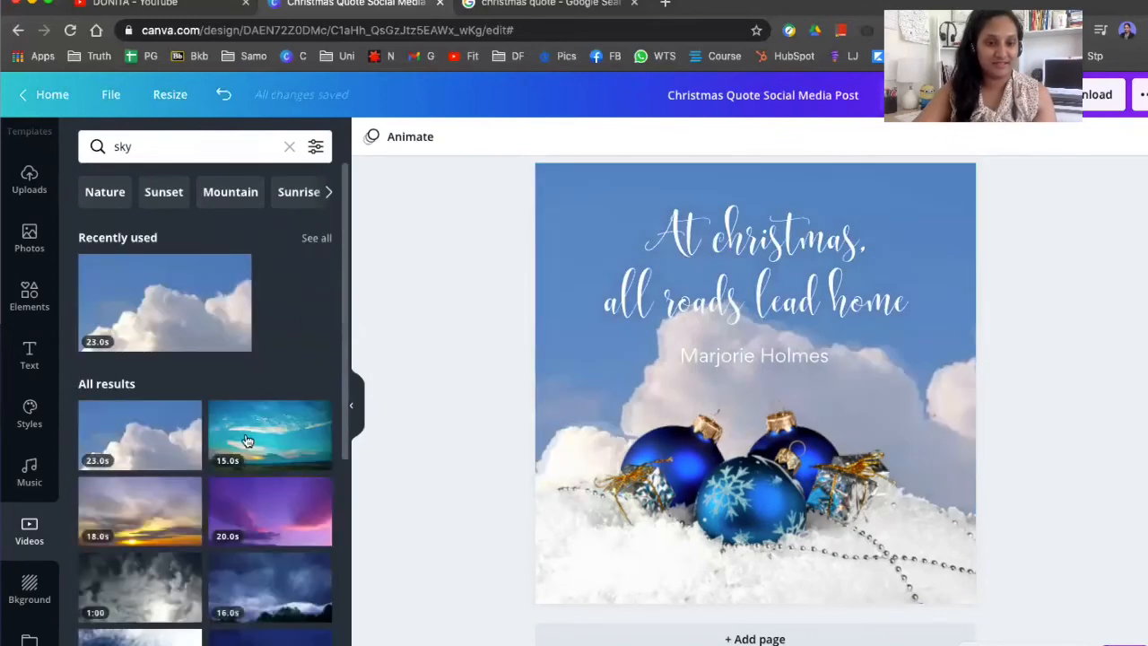
Try several other sky videos from the results as the page background
scroll(269, 502, down, 3)
click(269, 512)
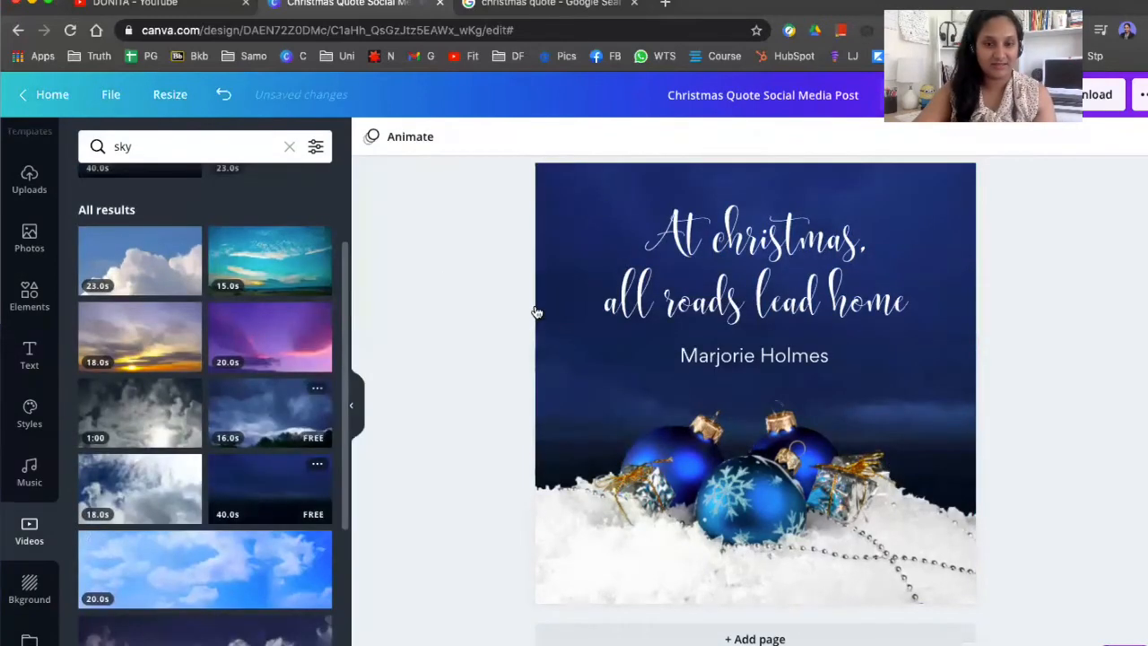
scroll(268, 404, down, 3)
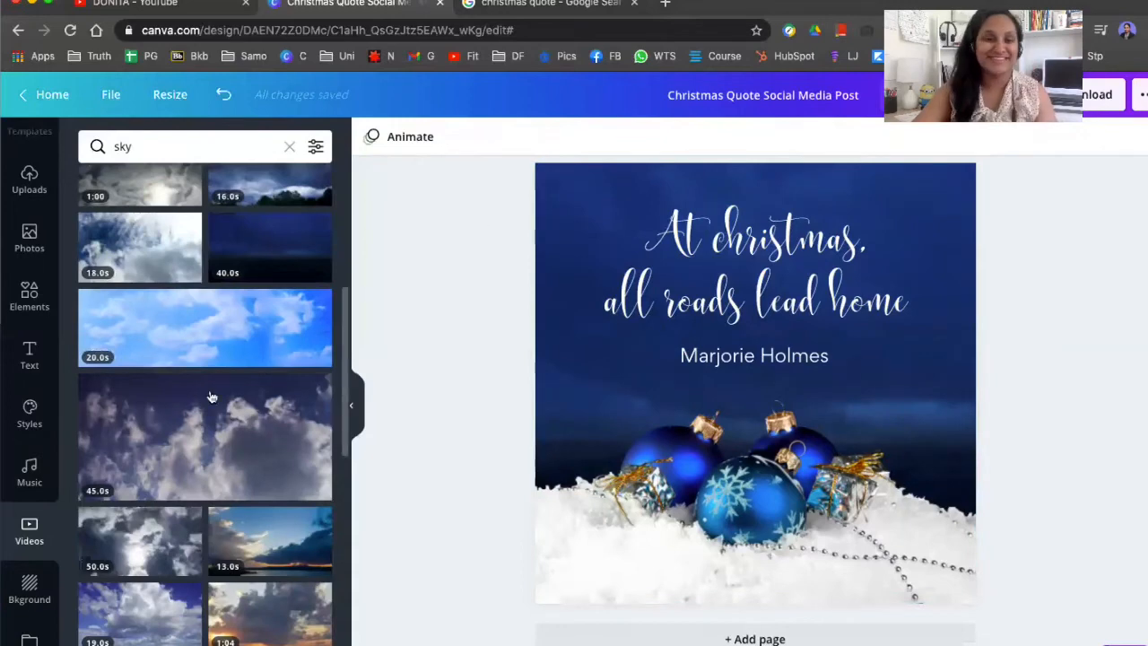
scroll(236, 391, down, 4)
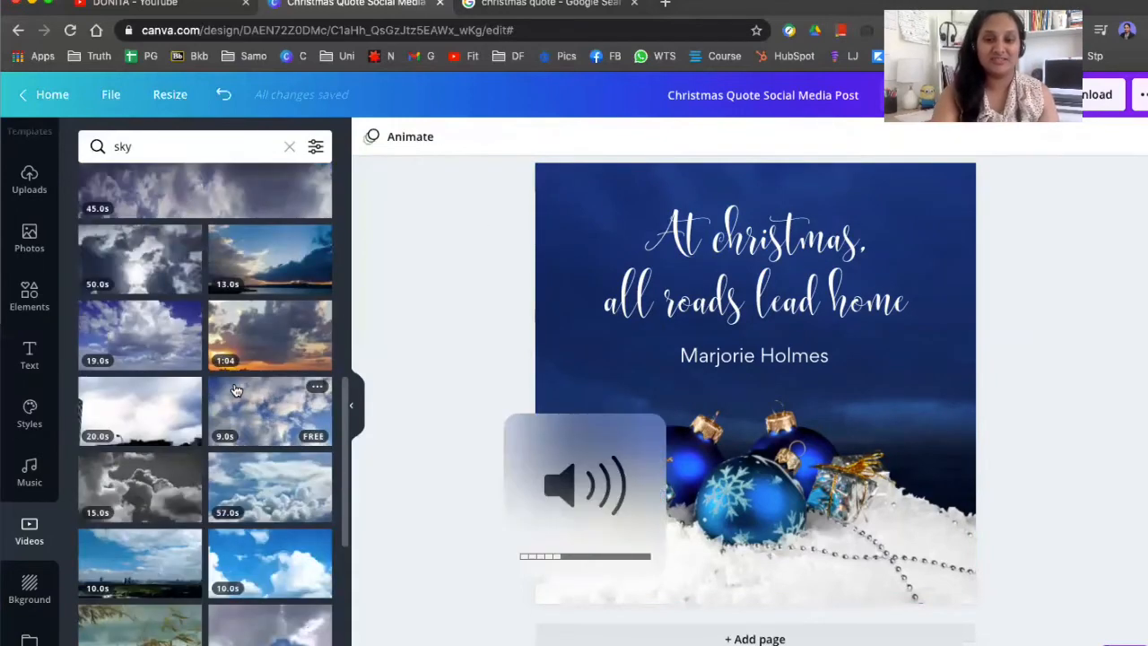
scroll(184, 405, down, 3)
drag(269, 529, 567, 238)
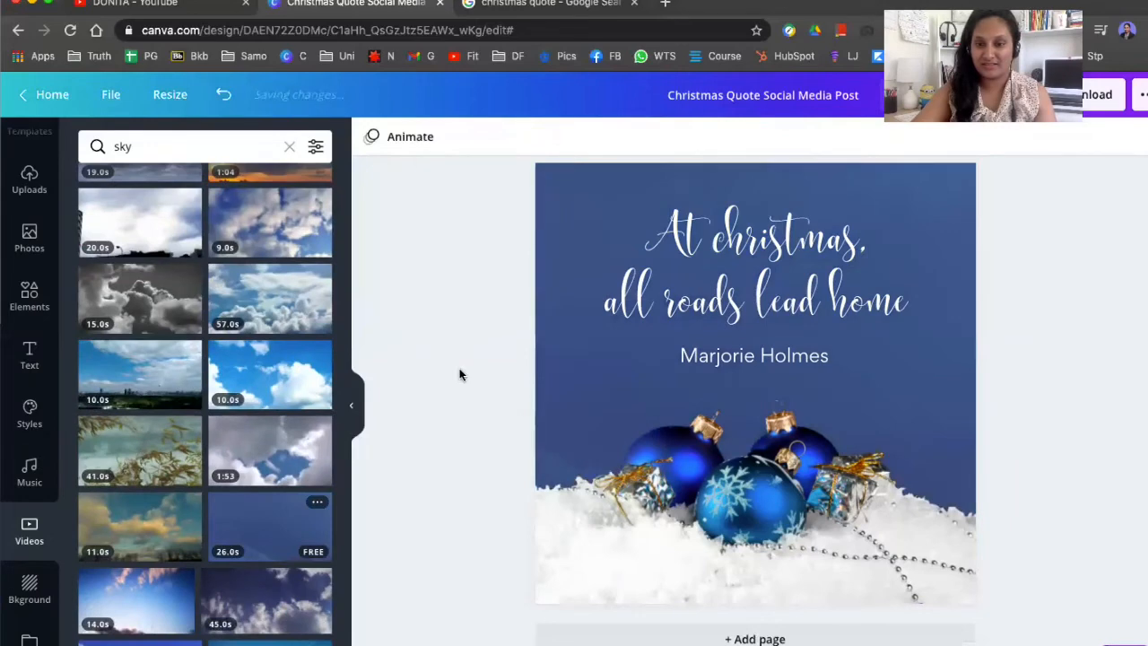
click(959, 397)
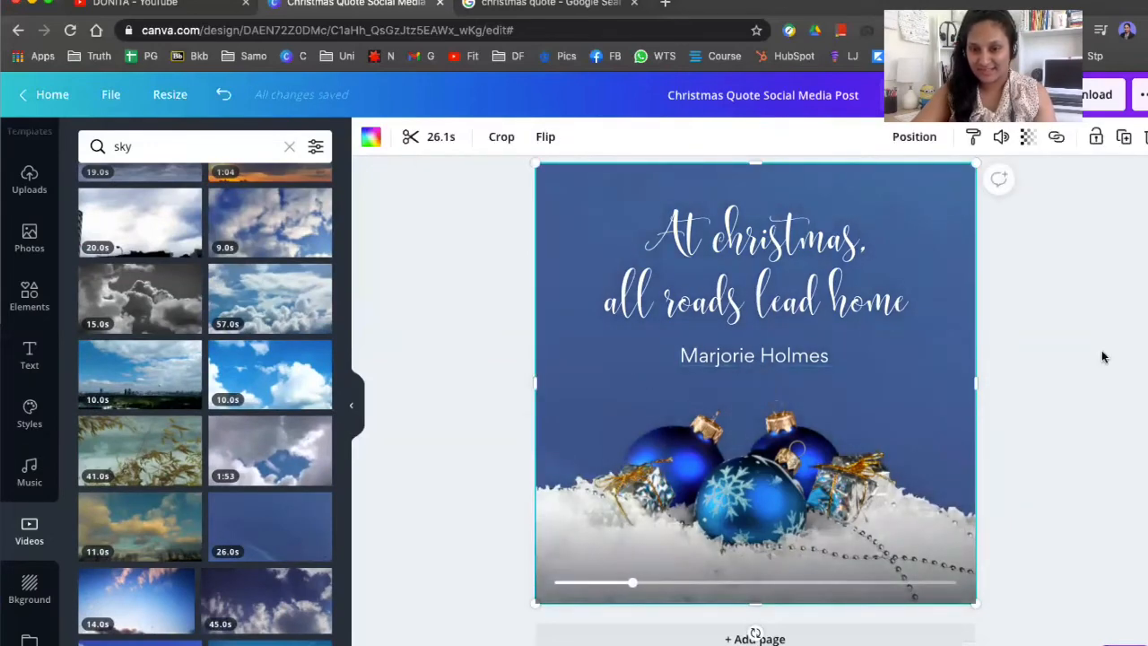
click(1101, 354)
scroll(253, 502, down, 5)
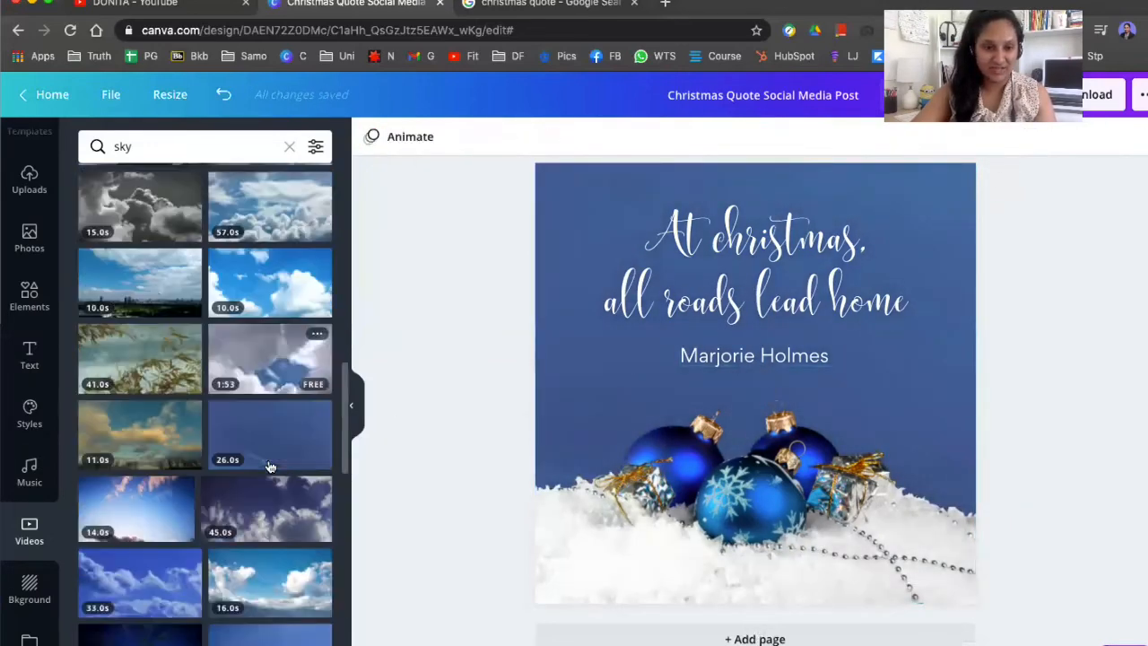
drag(167, 502, 589, 244)
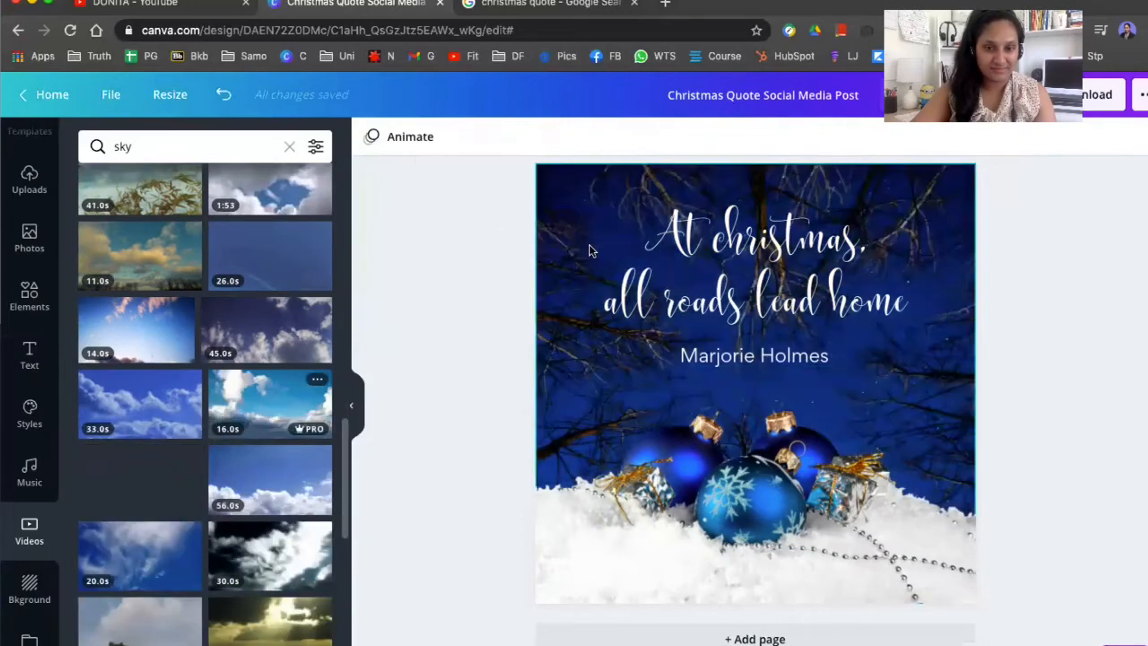
scroll(191, 469, down, 3)
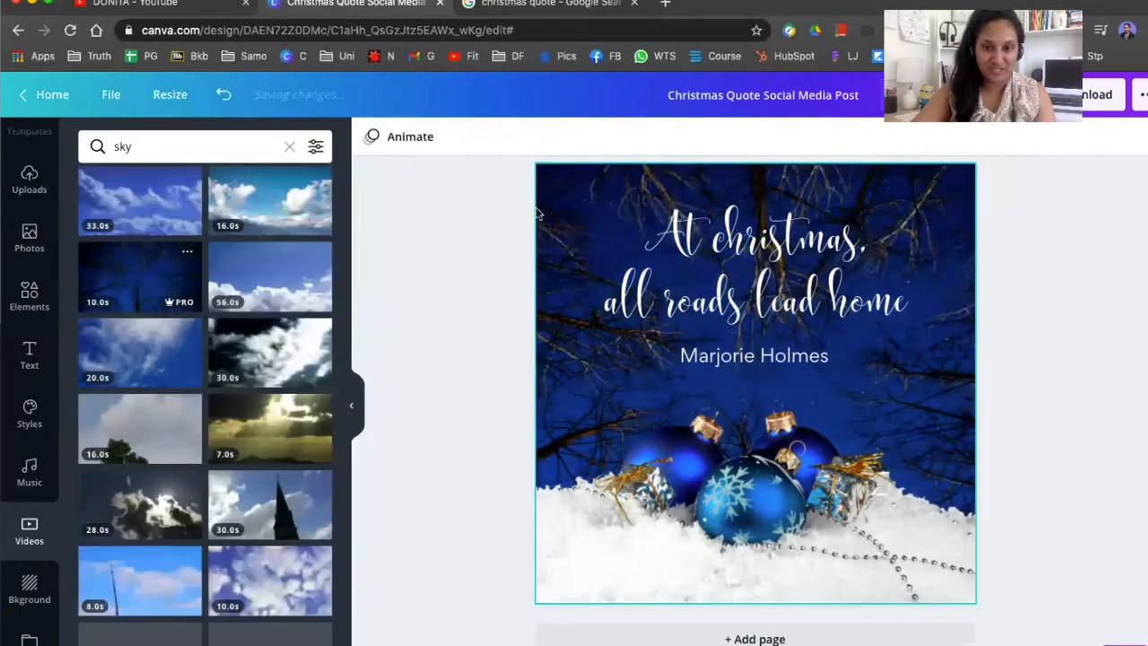
scroll(257, 386, down, 3)
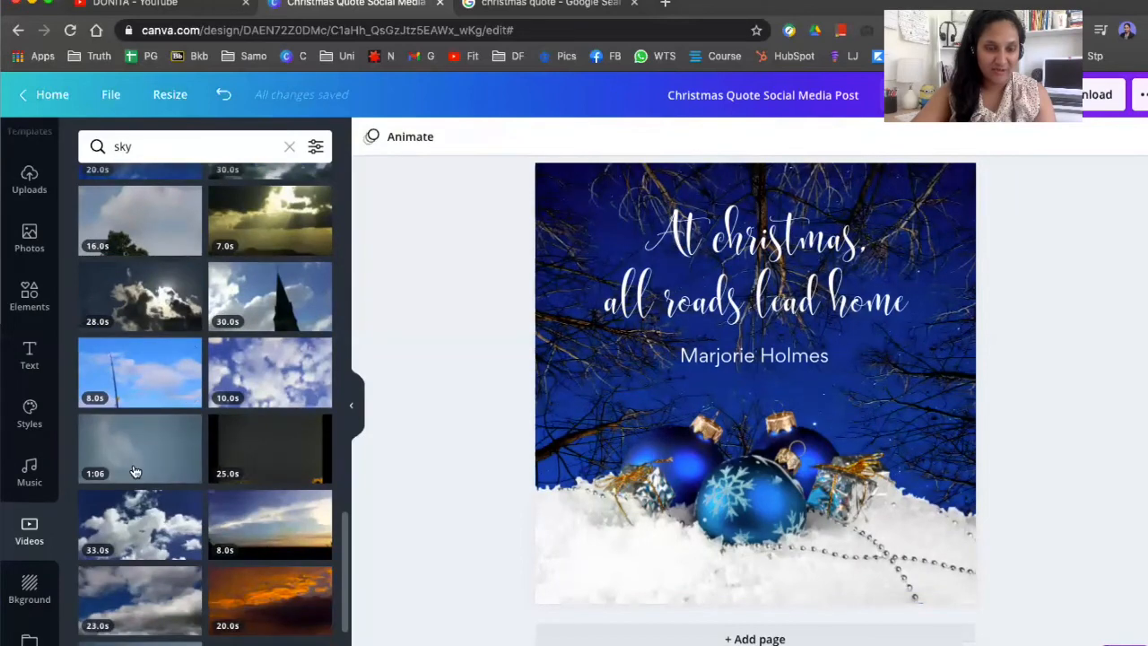
Set the grey 1:06 sky video as the page background
drag(143, 448, 583, 395)
click(914, 412)
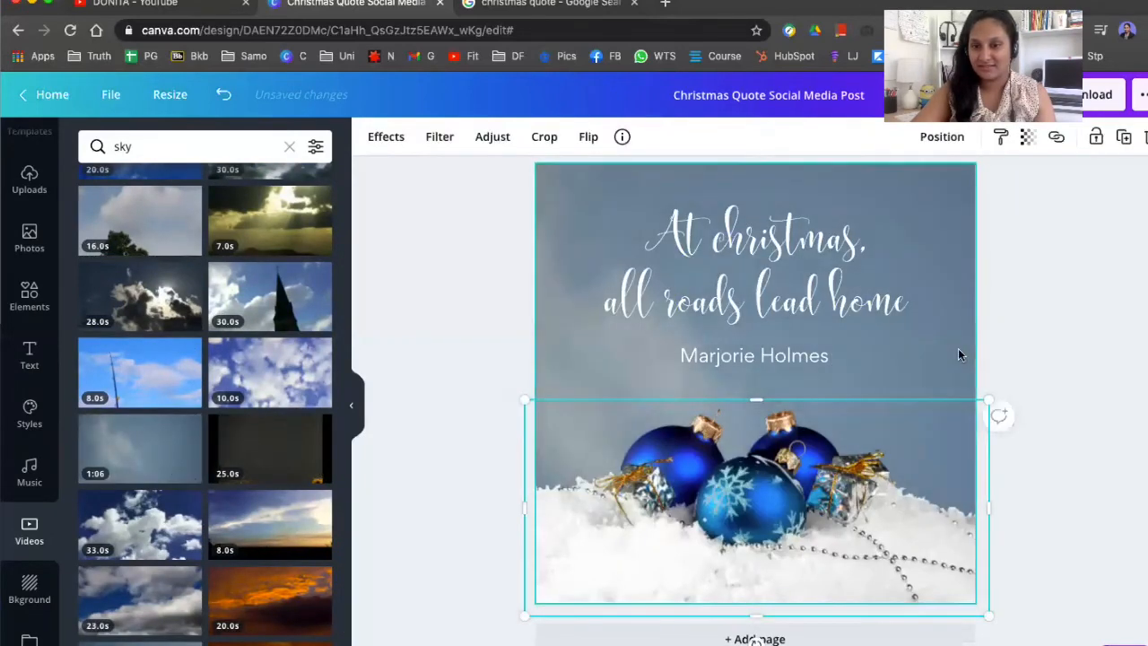
click(957, 348)
click(770, 387)
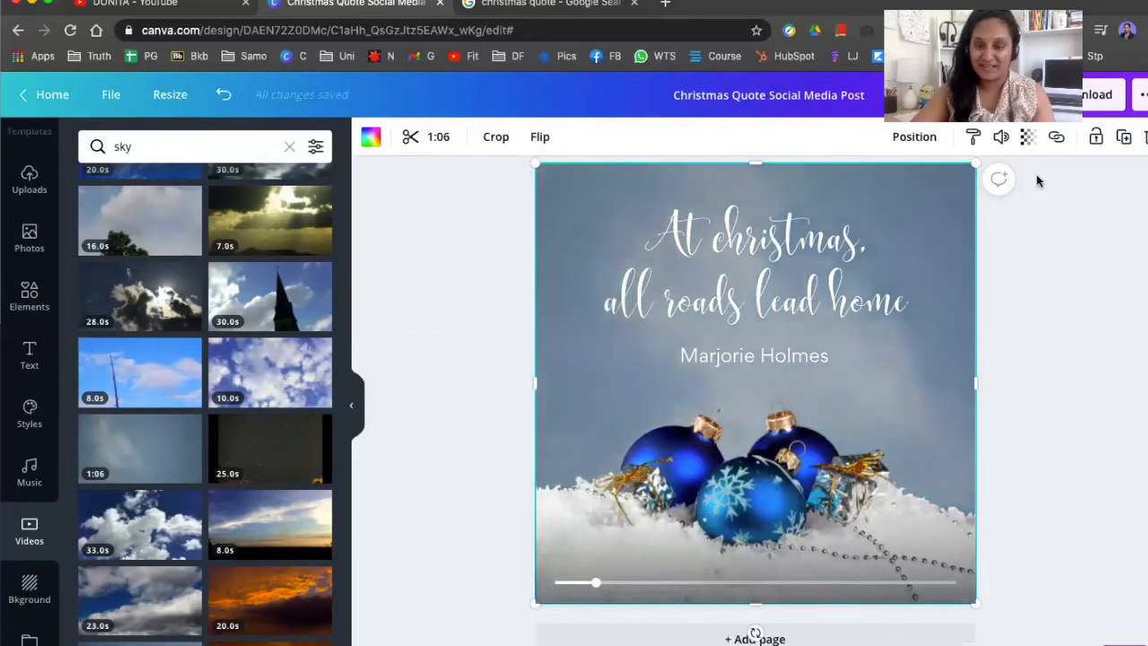
Lock the sky background video and mute its volume to 0
click(1094, 139)
click(1083, 289)
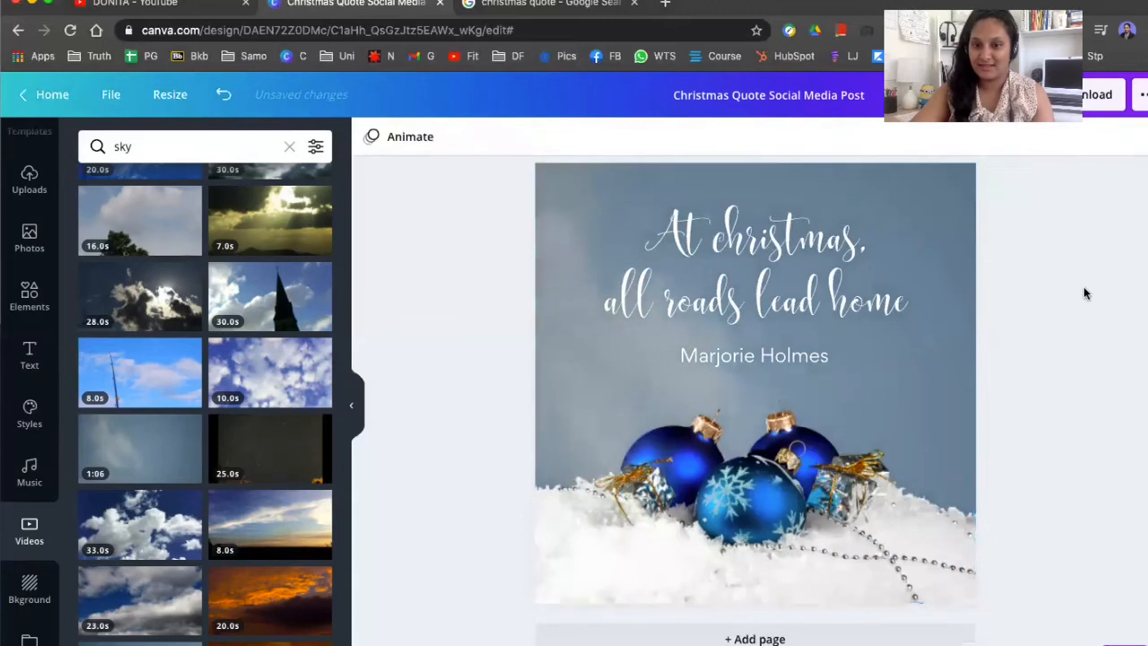
click(587, 203)
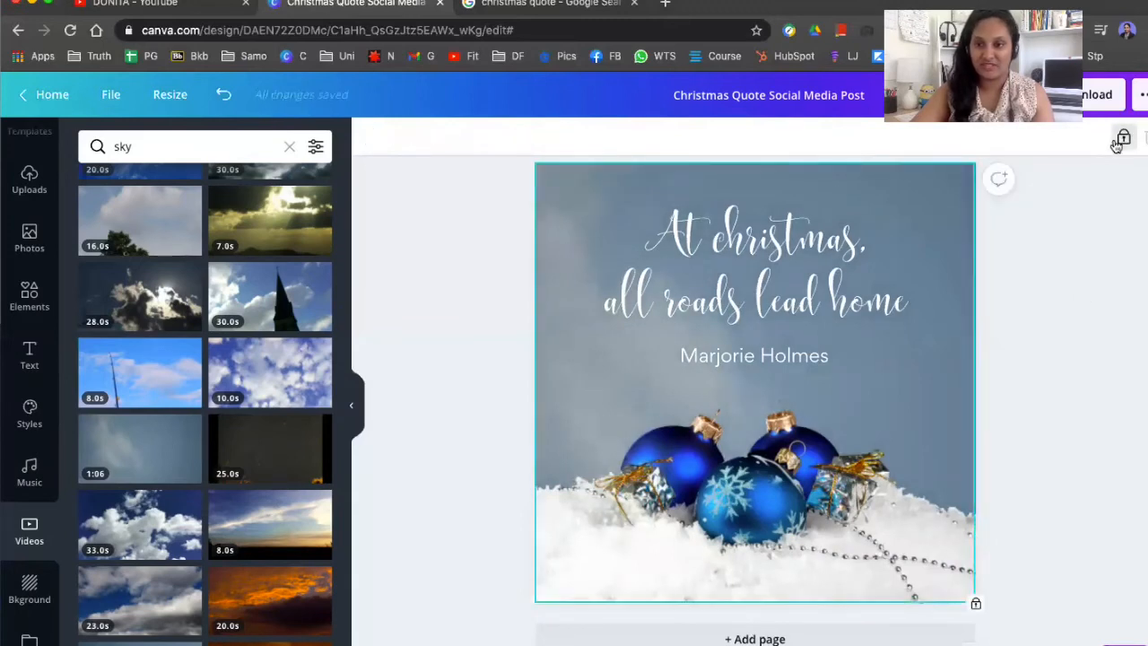
click(1121, 139)
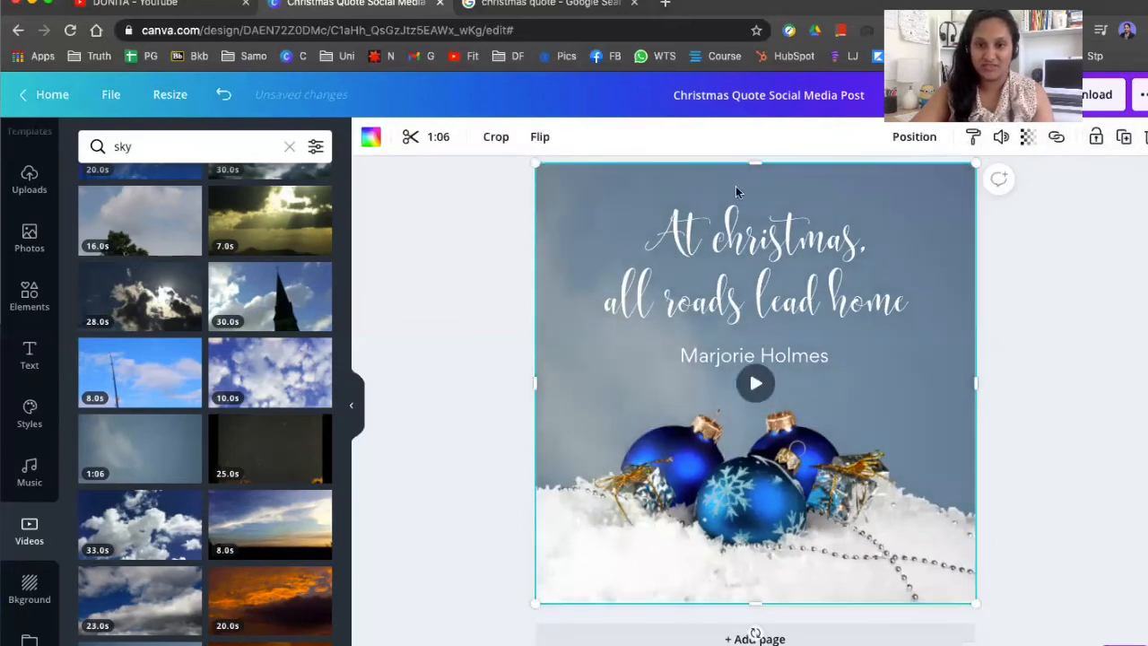
click(995, 141)
click(751, 180)
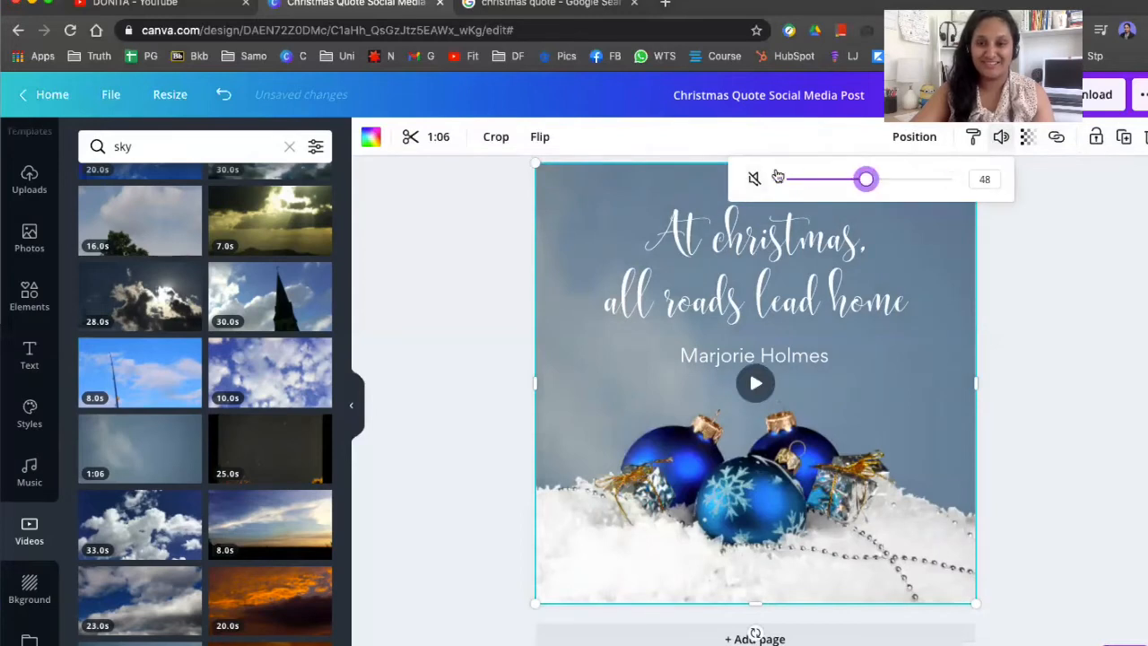
click(1024, 289)
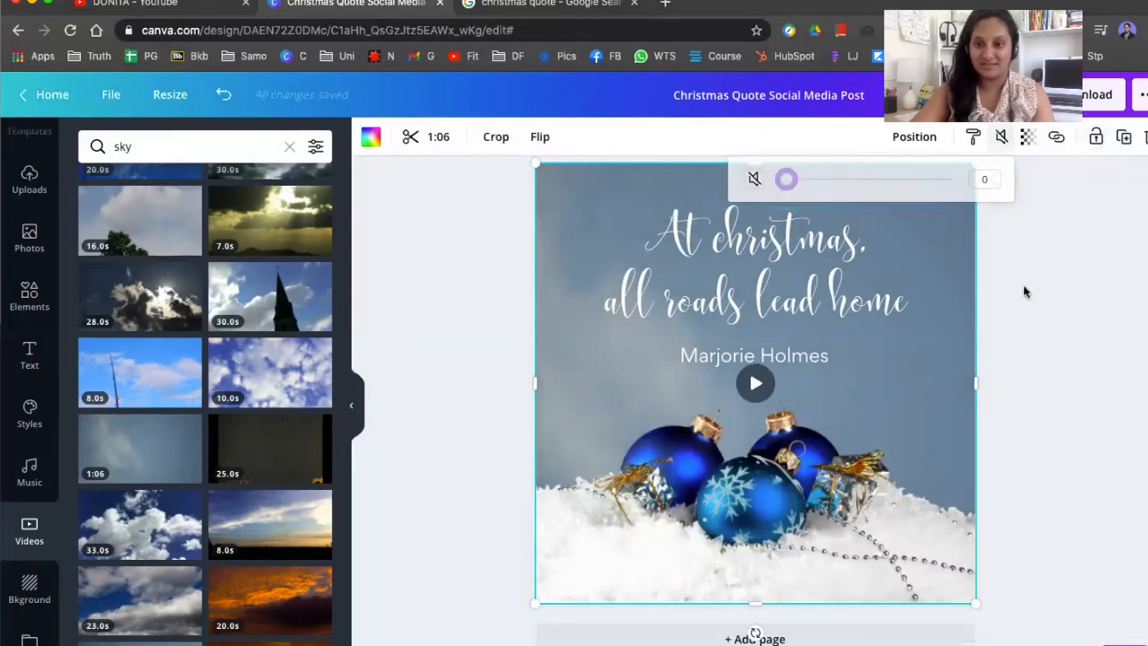
click(944, 253)
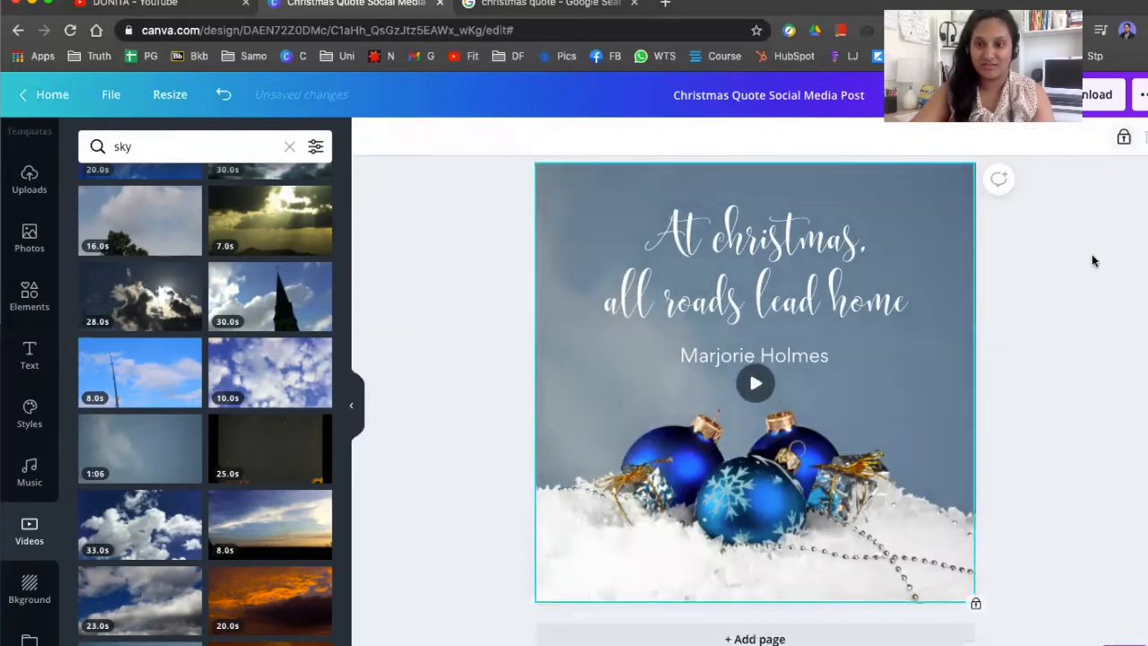
click(1091, 255)
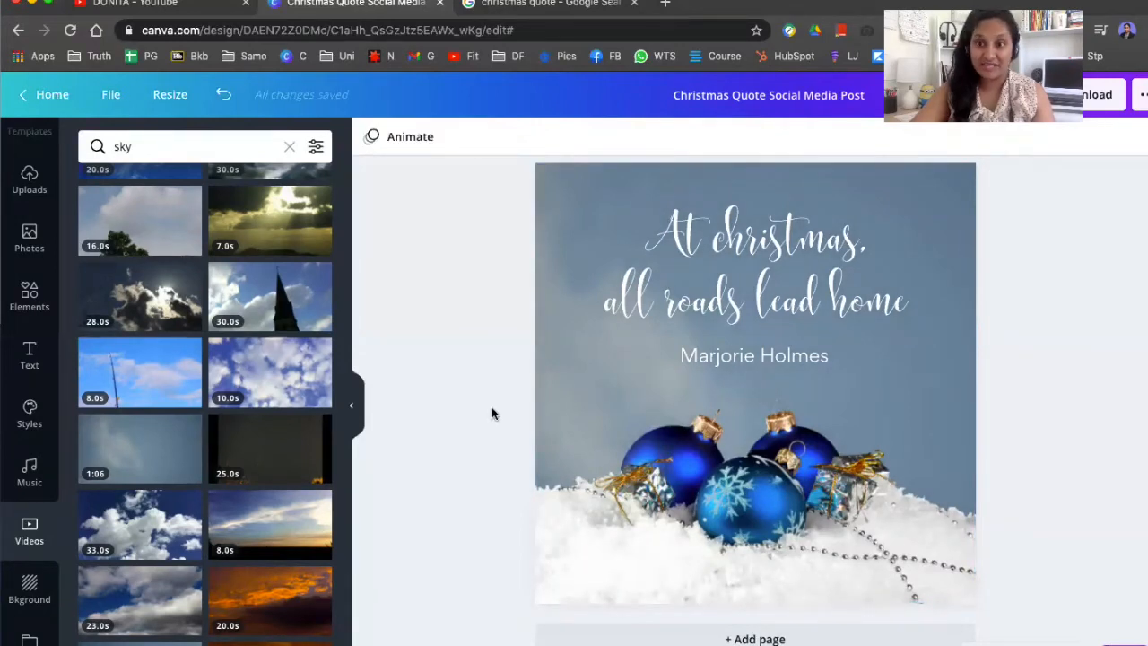
Search the music library for christmas and preview the first few tracks
click(29, 471)
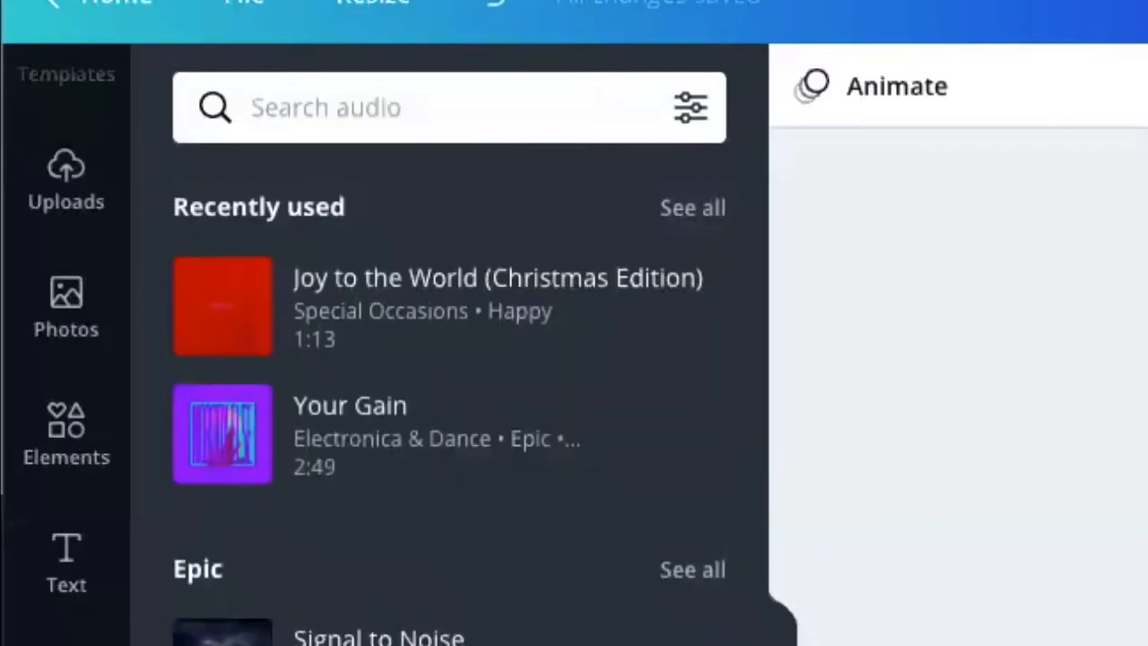
click(338, 114)
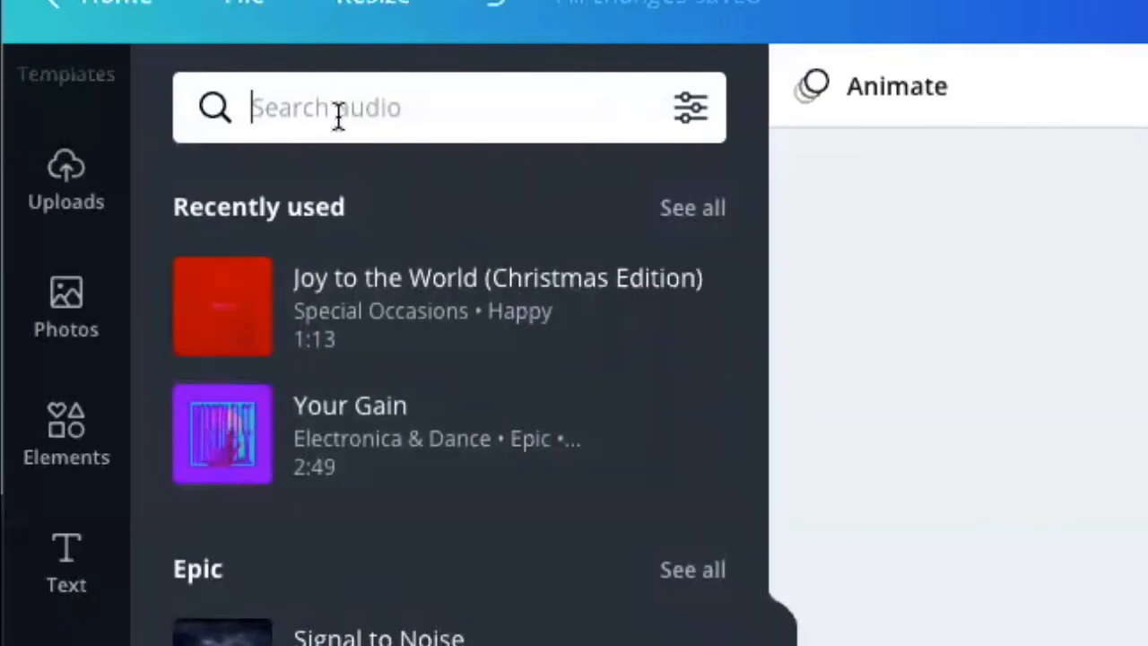
text(christmas)
key(Return)
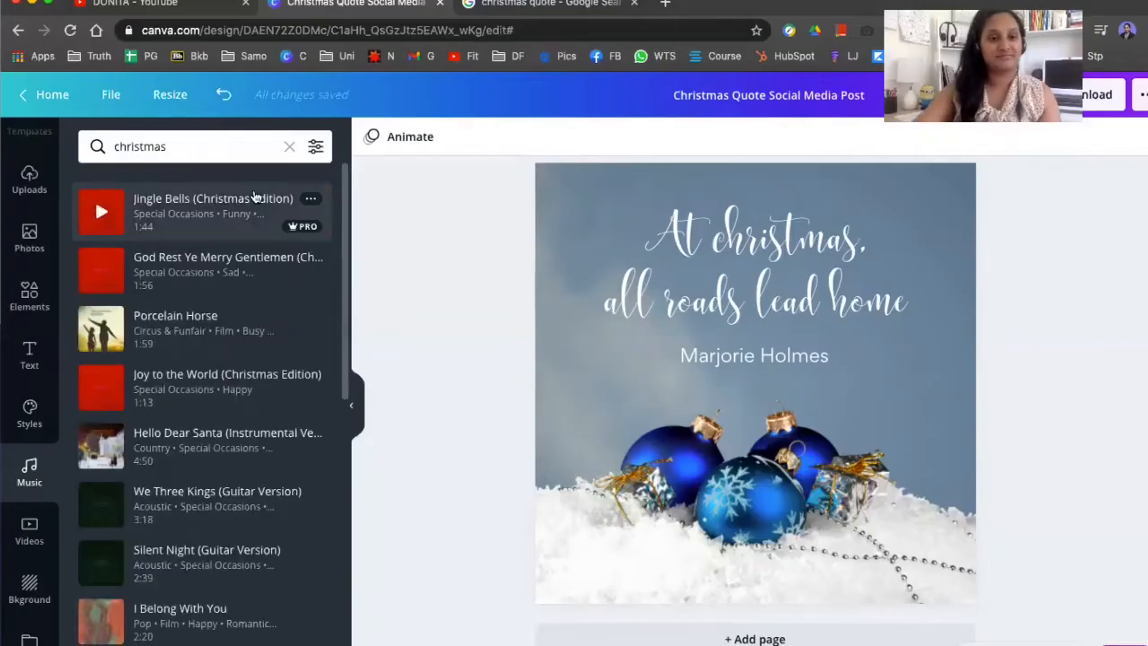
click(104, 215)
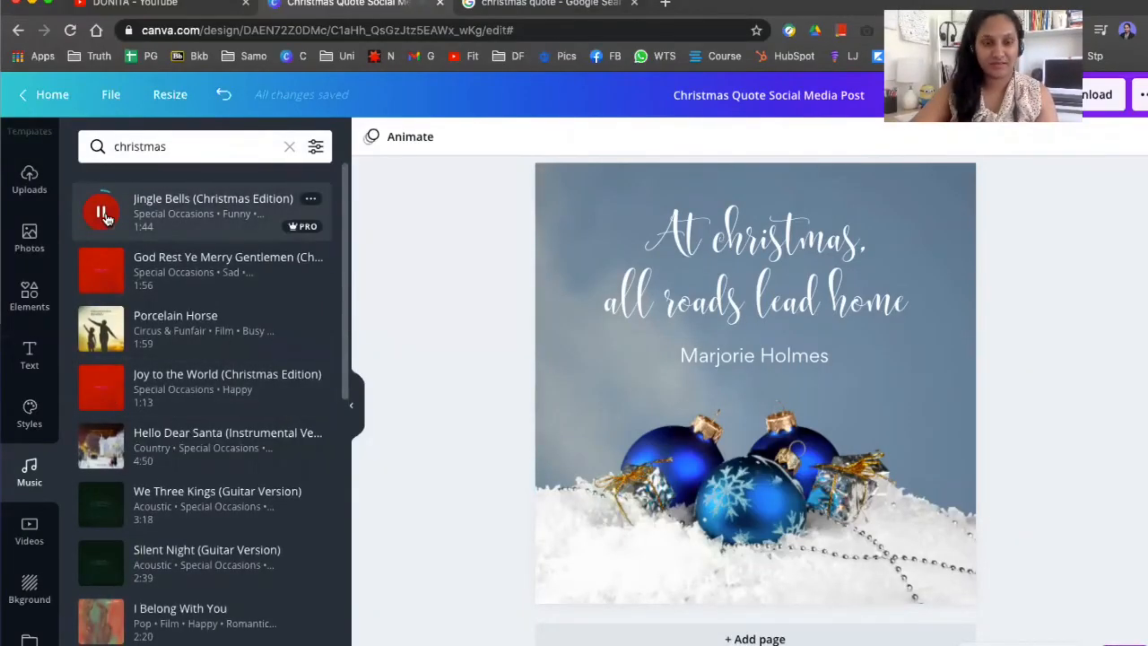
click(101, 270)
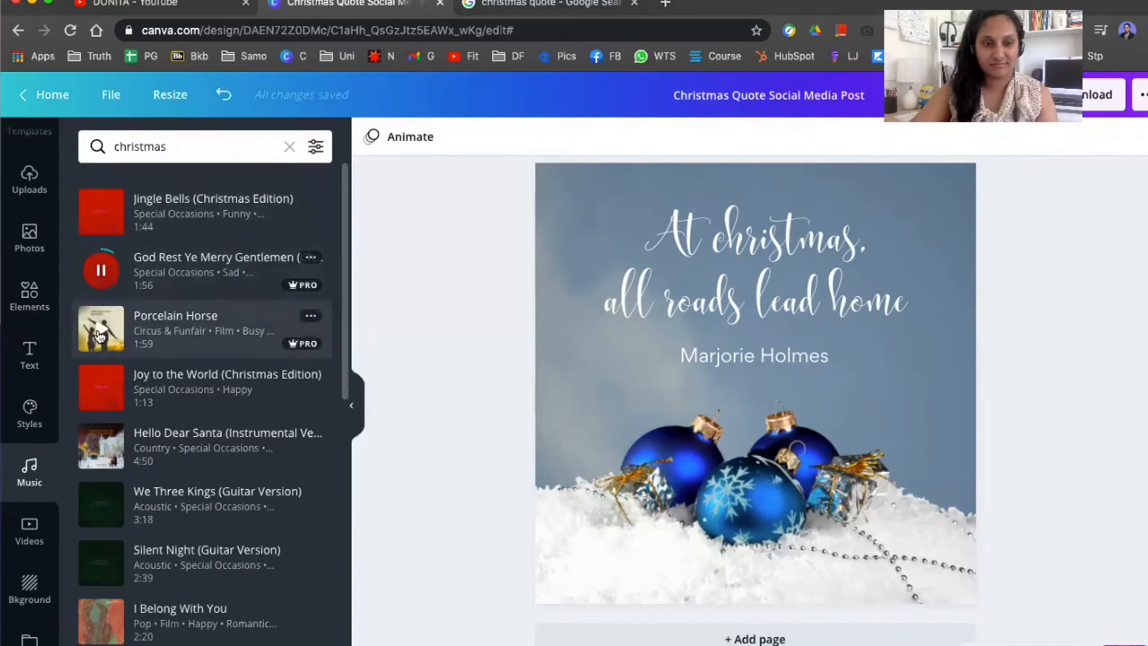
click(99, 334)
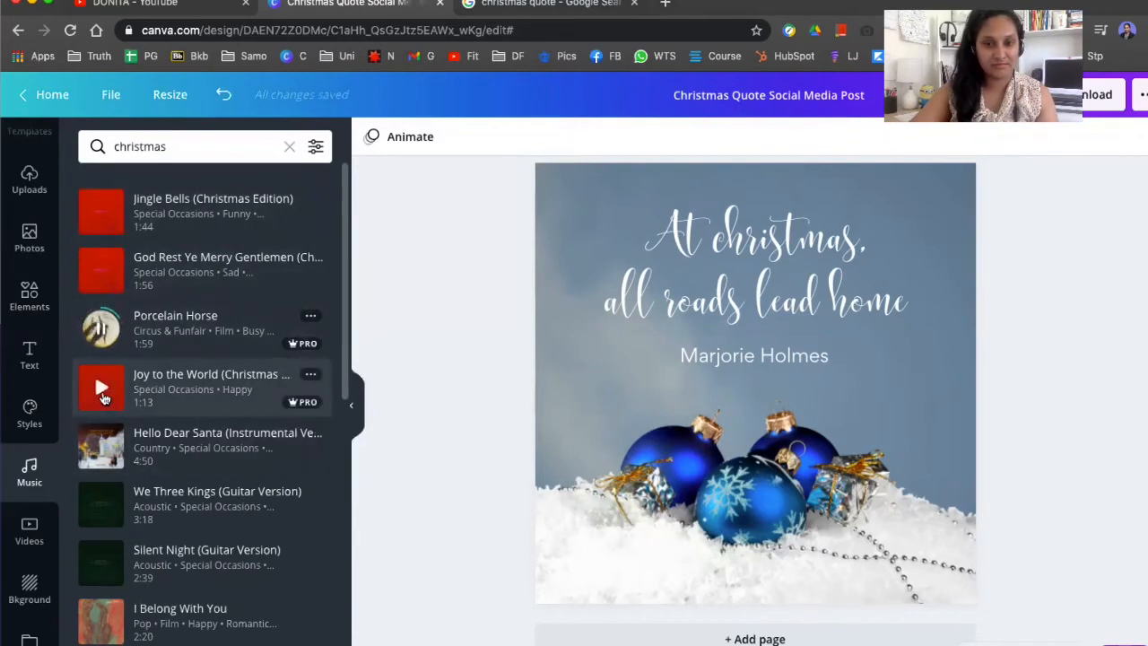
Add the Porcelain Horse track to the animated page as its background music
drag(228, 310, 649, 339)
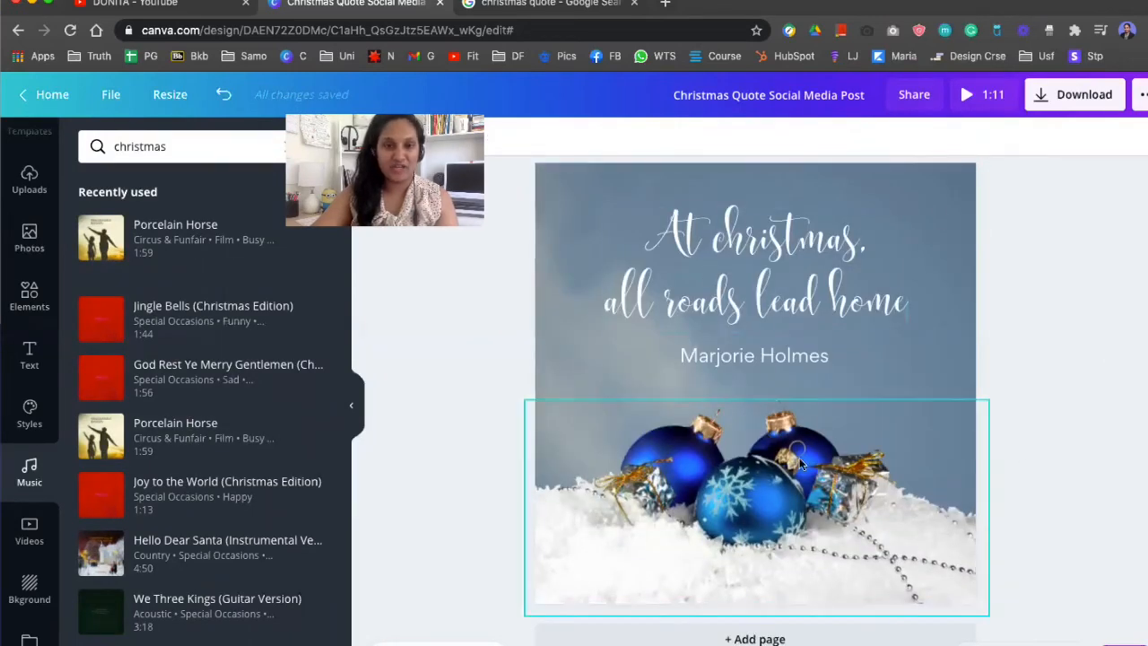
Download page 2 as an MP4 video, saving it to the Desktop as Christmas Quote Social Media Post
click(1073, 101)
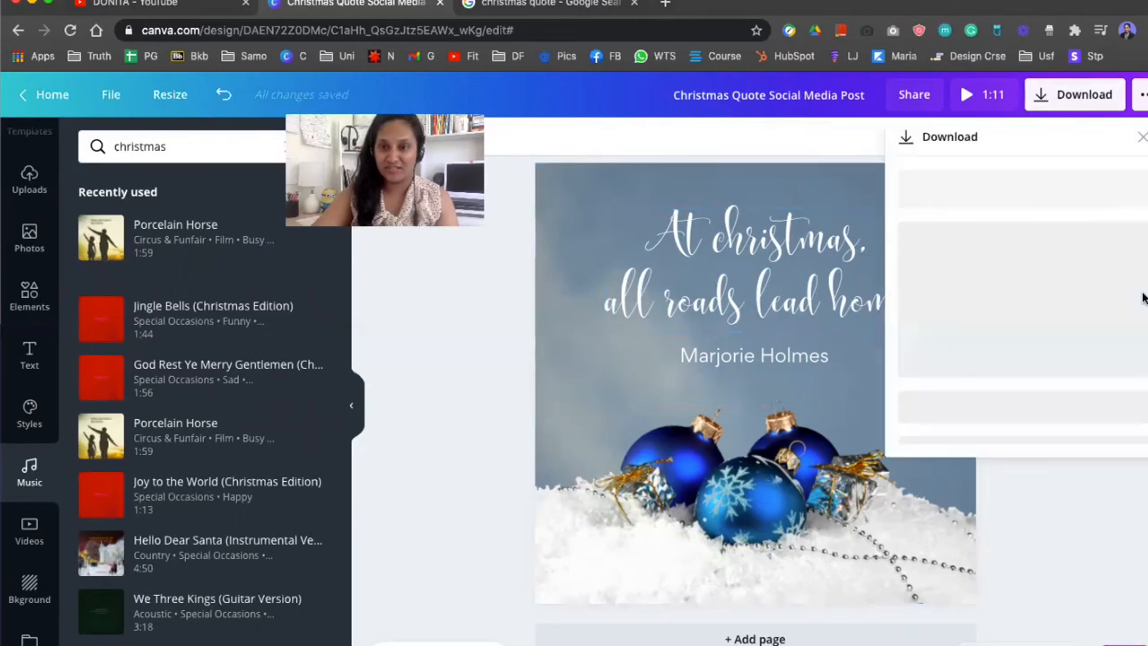
click(1030, 281)
click(1019, 411)
click(1022, 469)
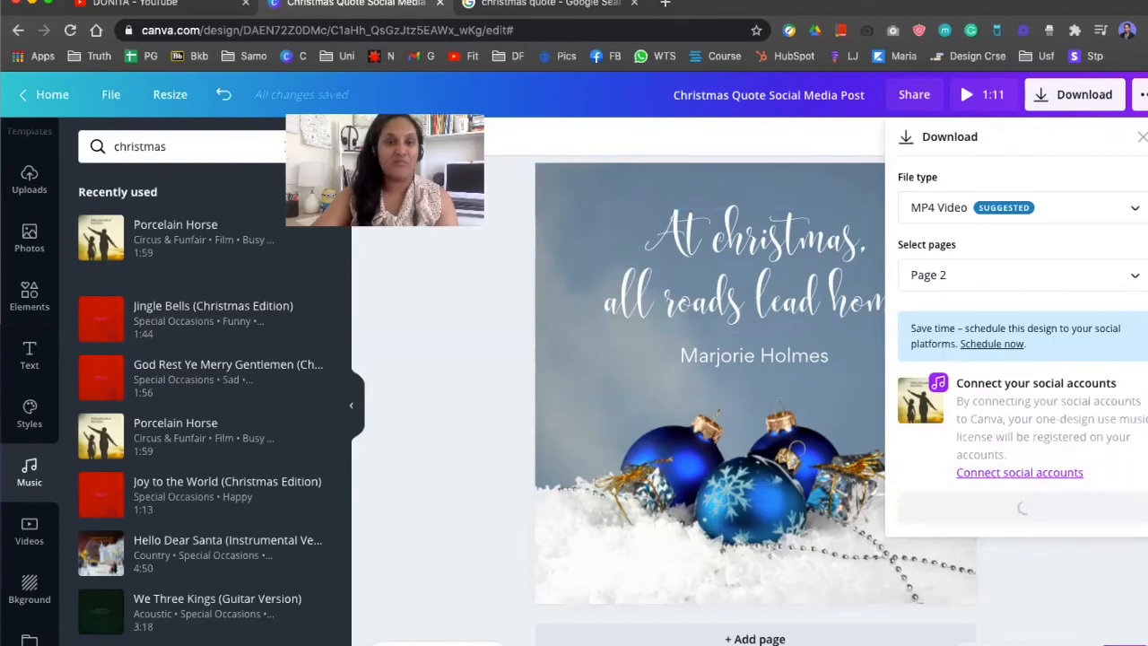
click(1040, 508)
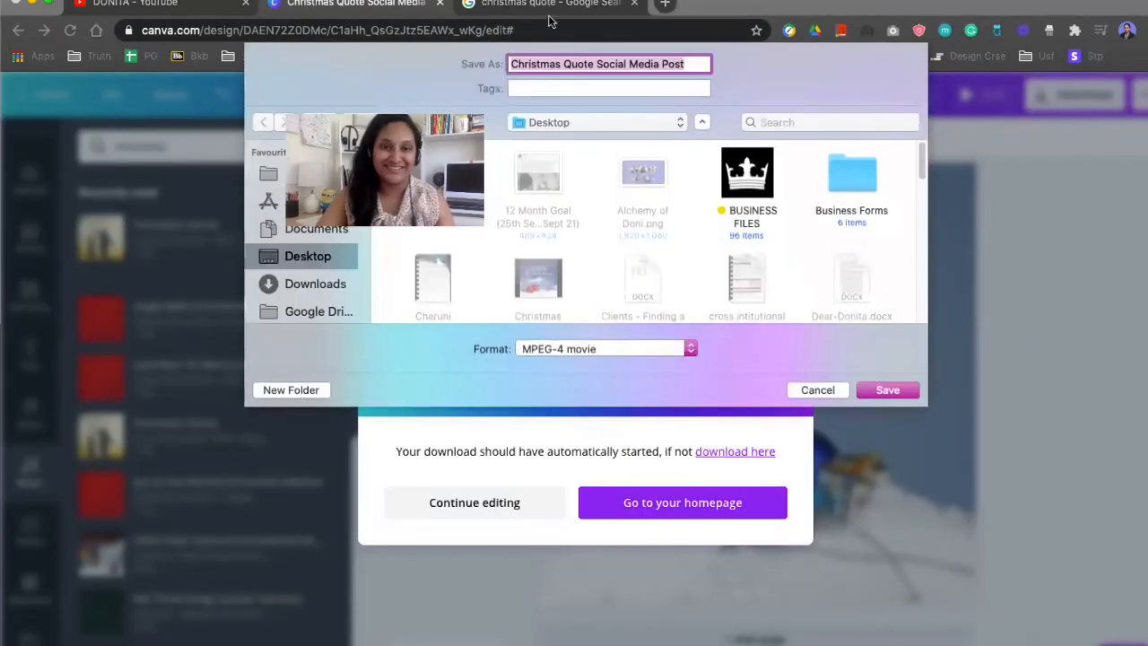
click(887, 390)
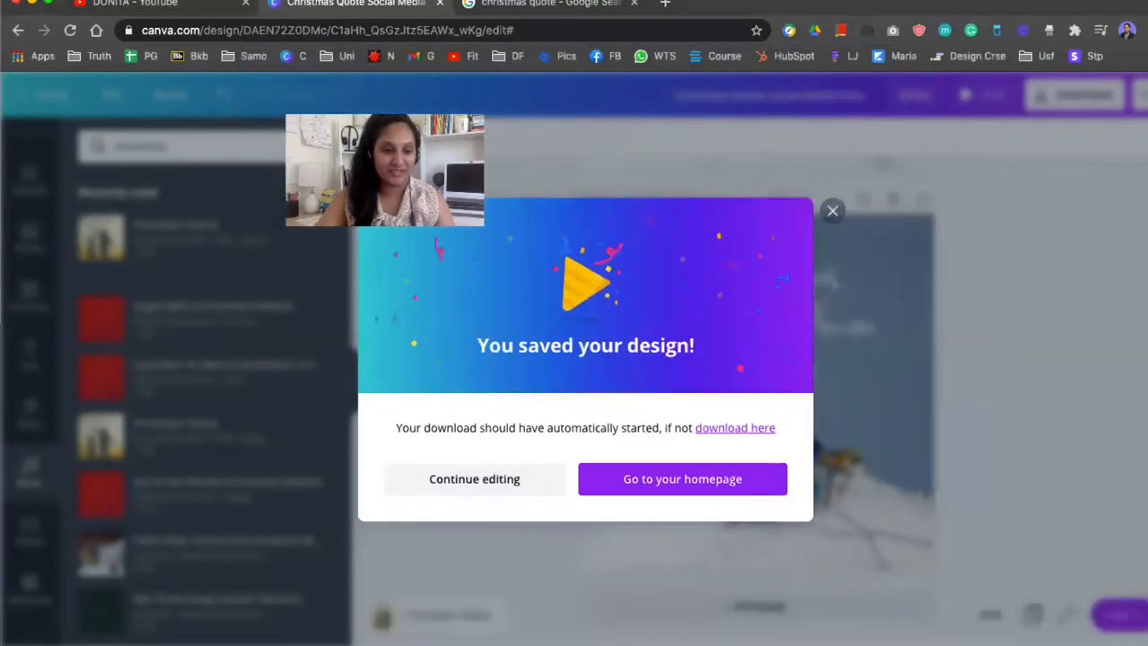
Open the downloaded MP4 video and play it to preview the animated post
right_click(207, 608)
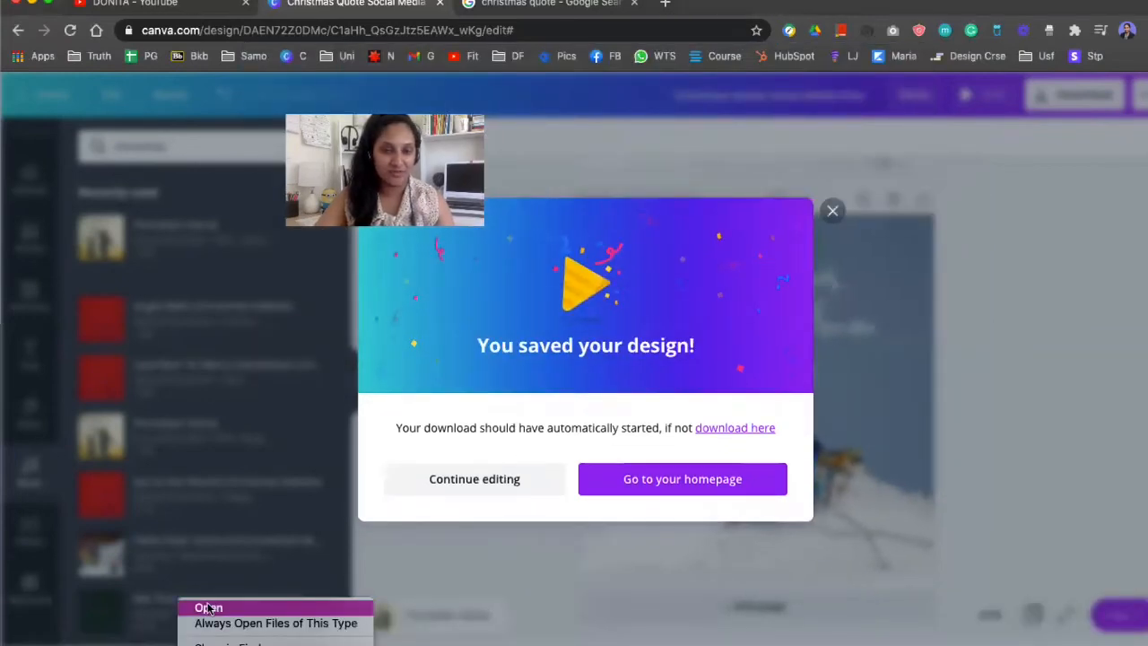
click(207, 608)
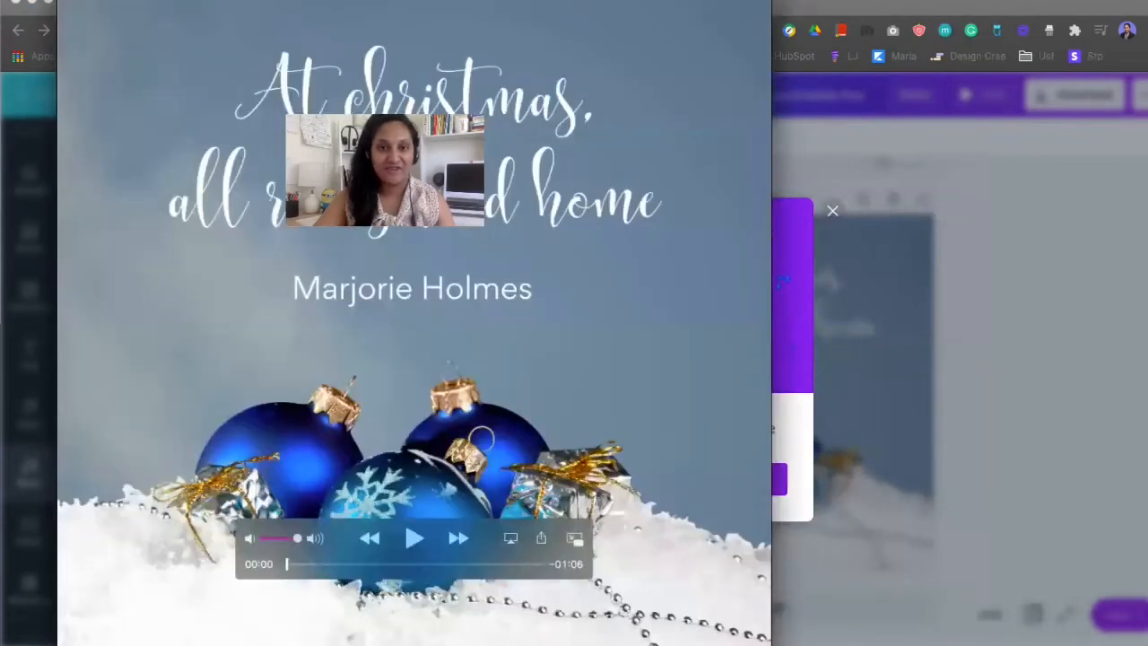
drag(632, 174, 804, 174)
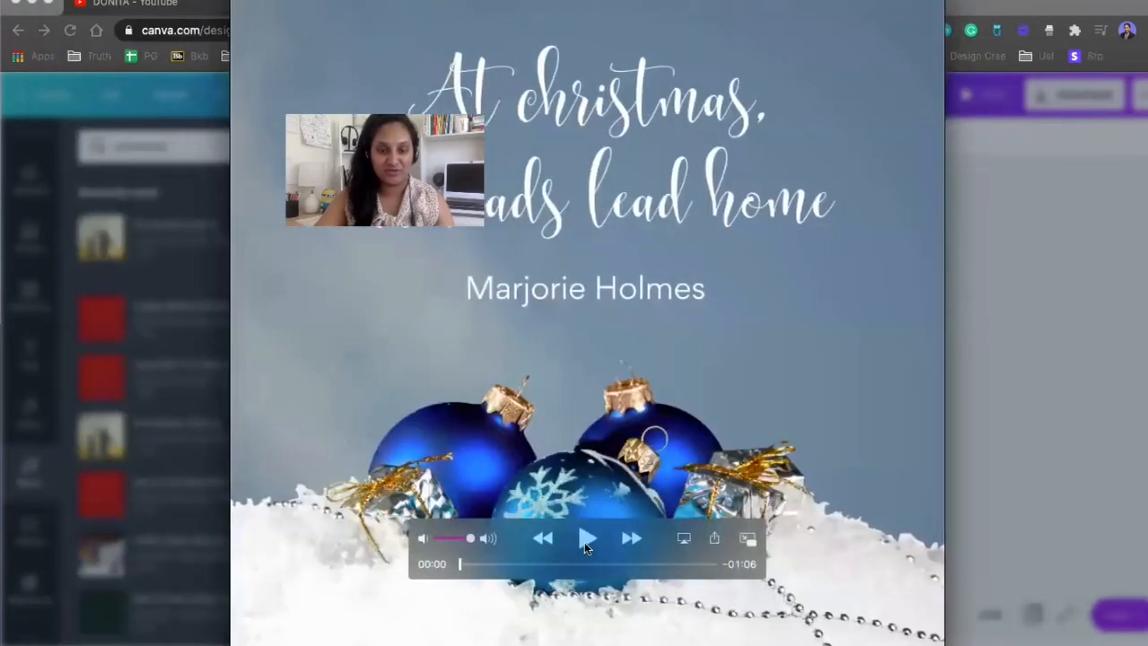
click(454, 535)
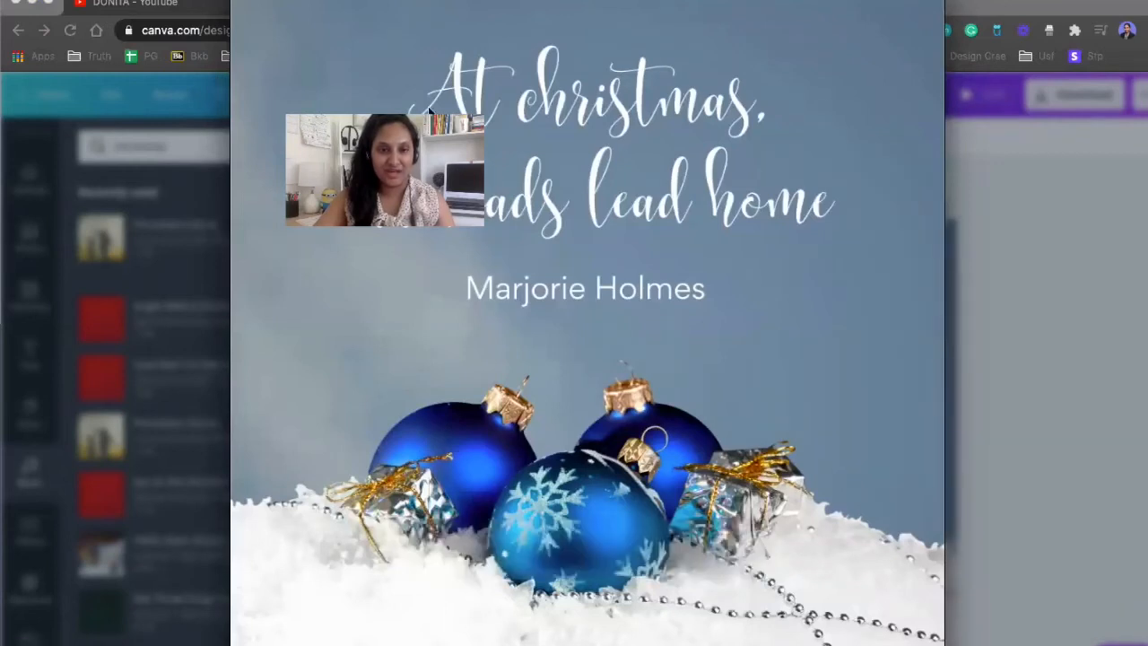
drag(427, 115, 1063, 89)
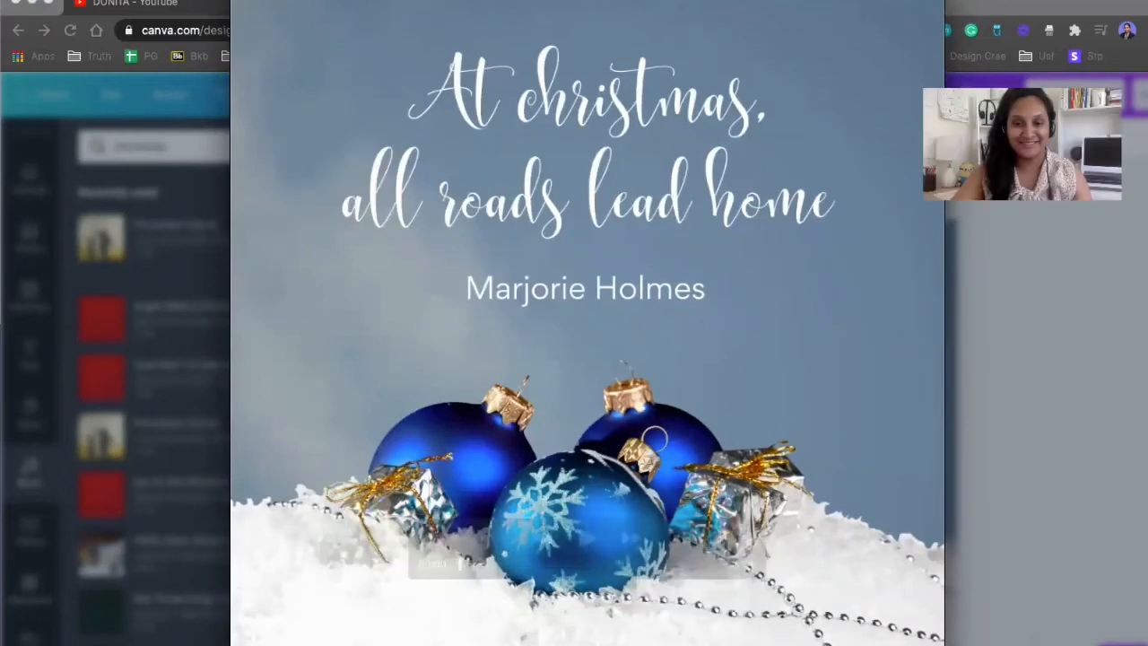
click(587, 538)
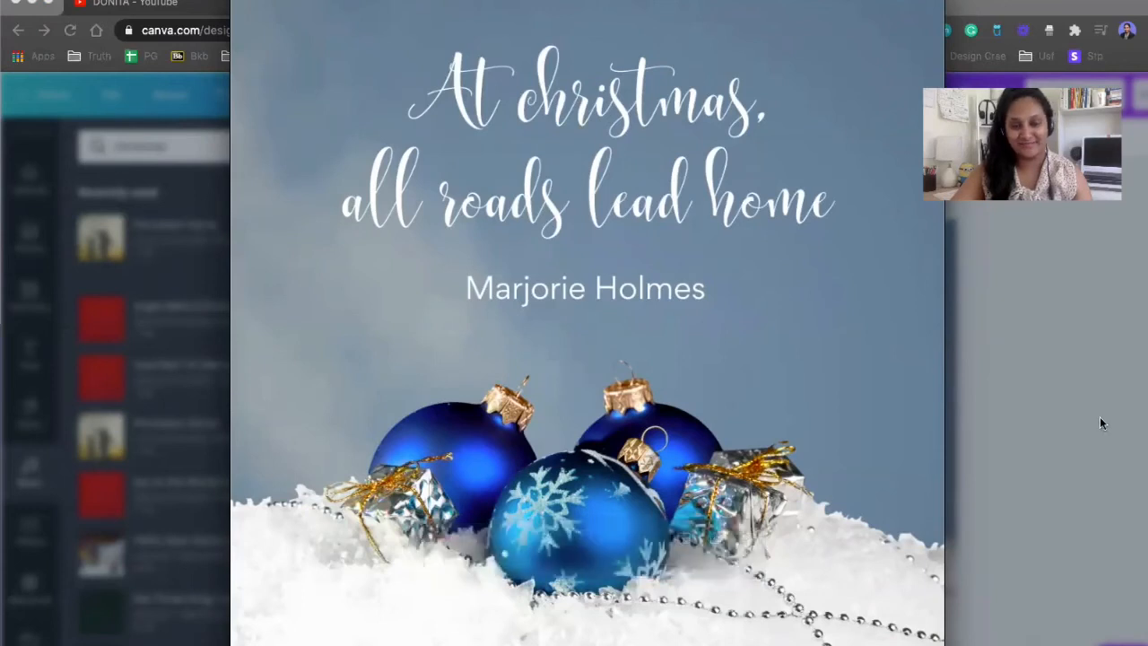